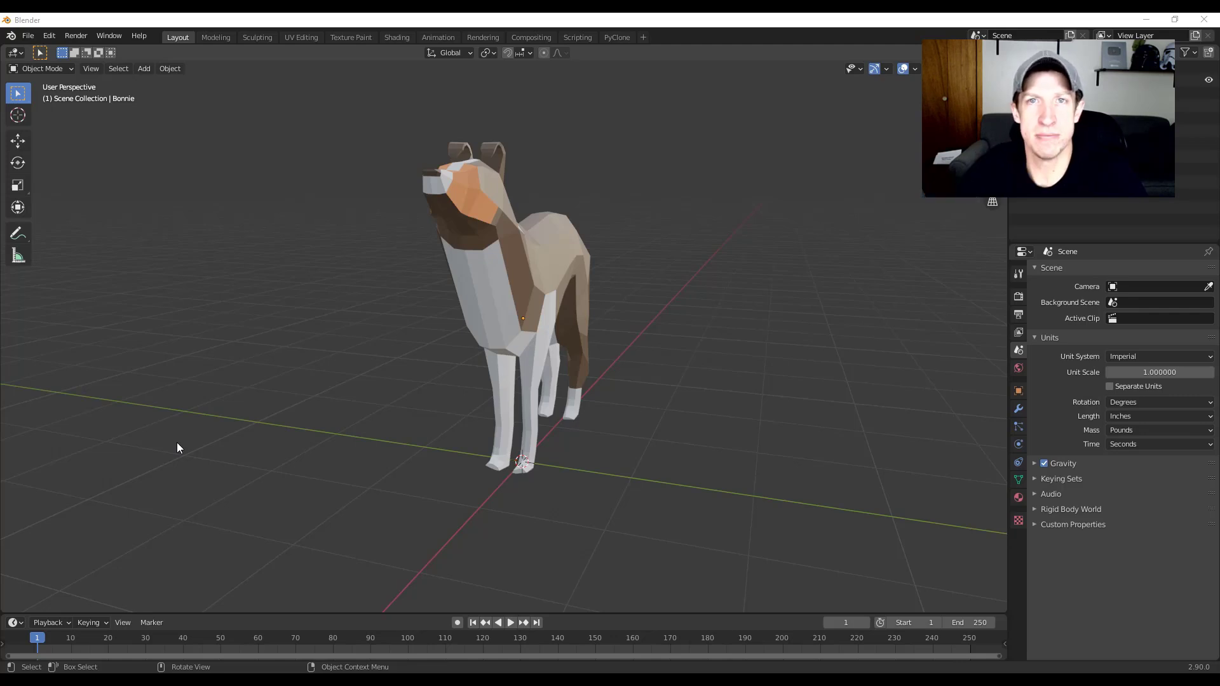
Step: Delete the dog model and import the Slum house model from the Sketchfab search results in its place
click(543, 293)
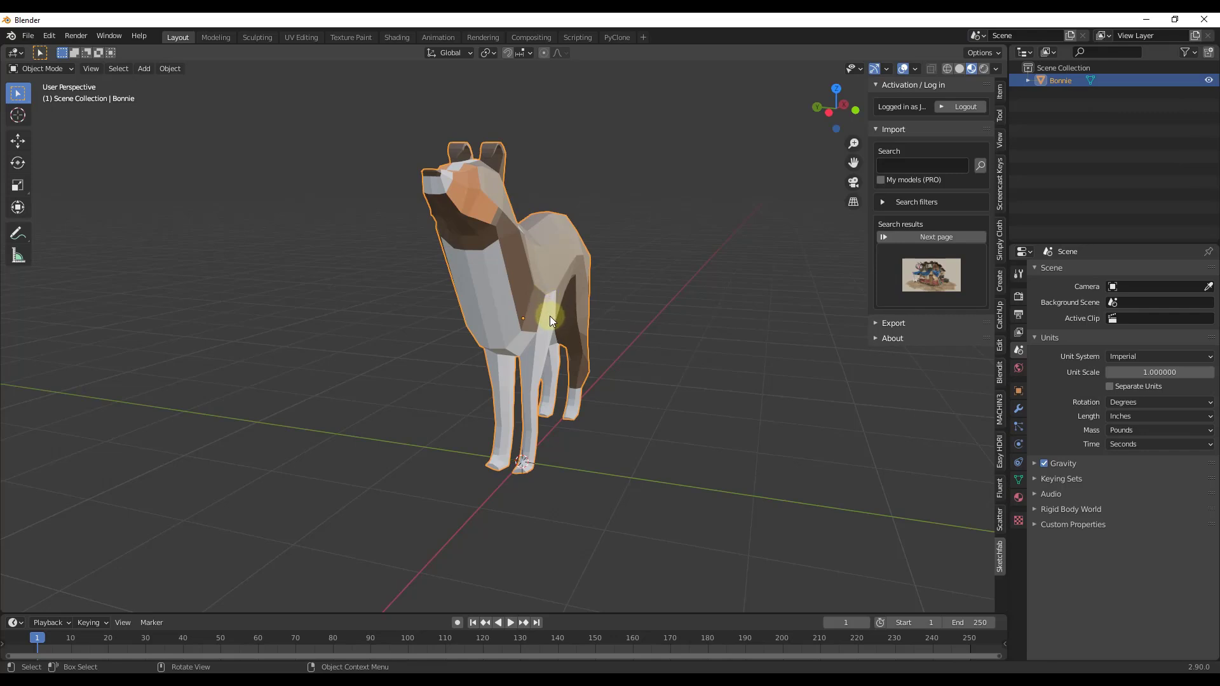
key(Delete)
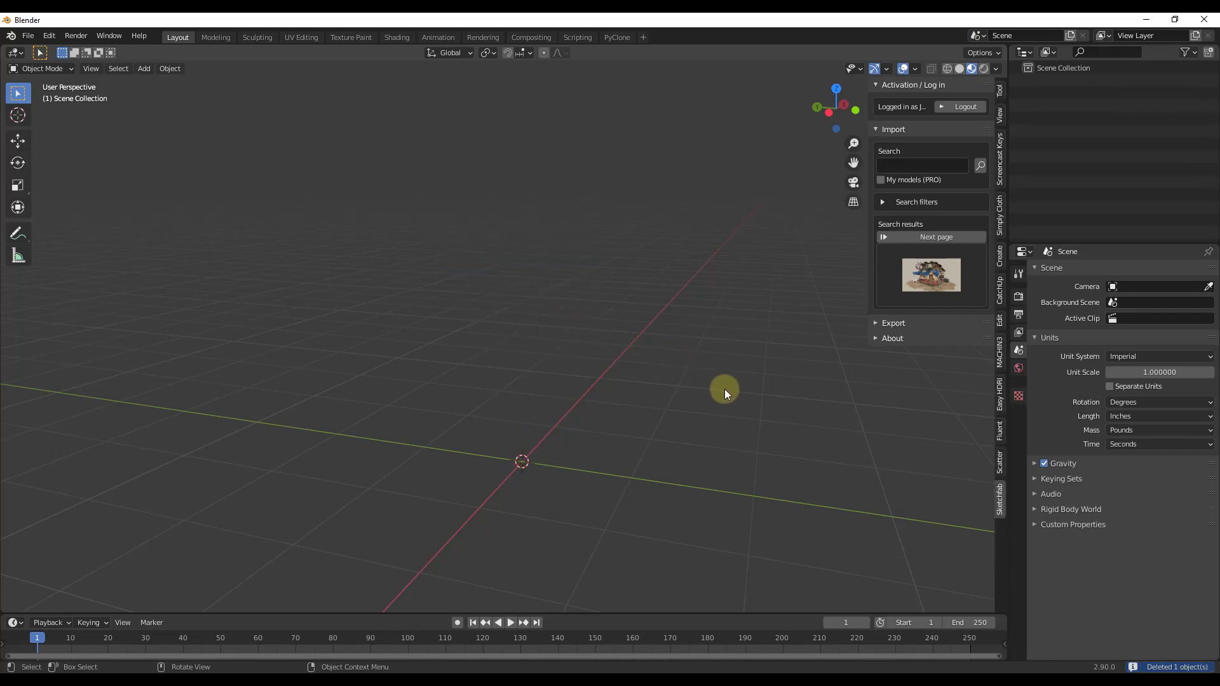
click(906, 273)
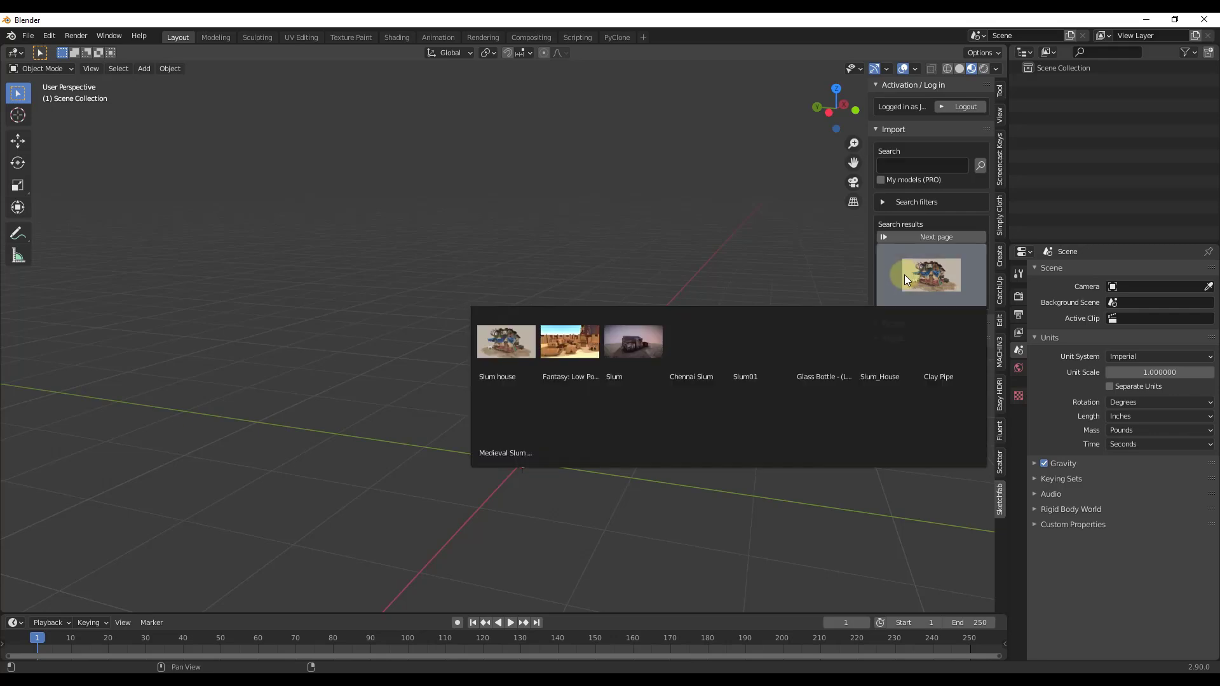
click(506, 345)
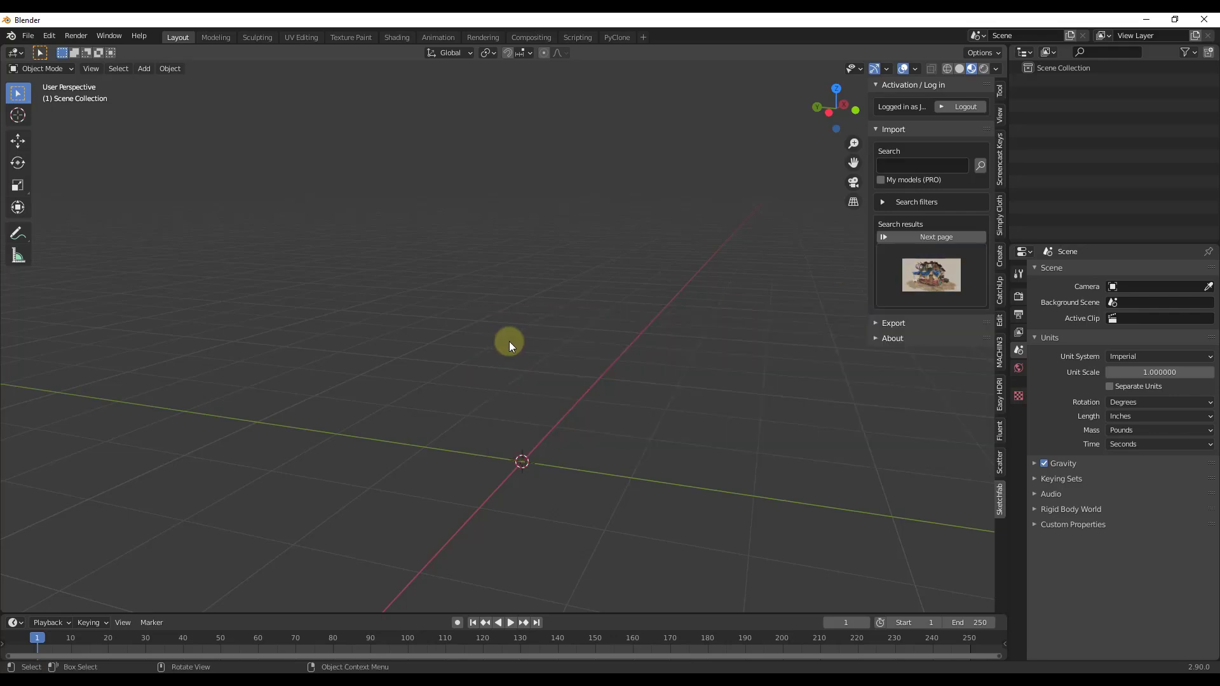
click(957, 401)
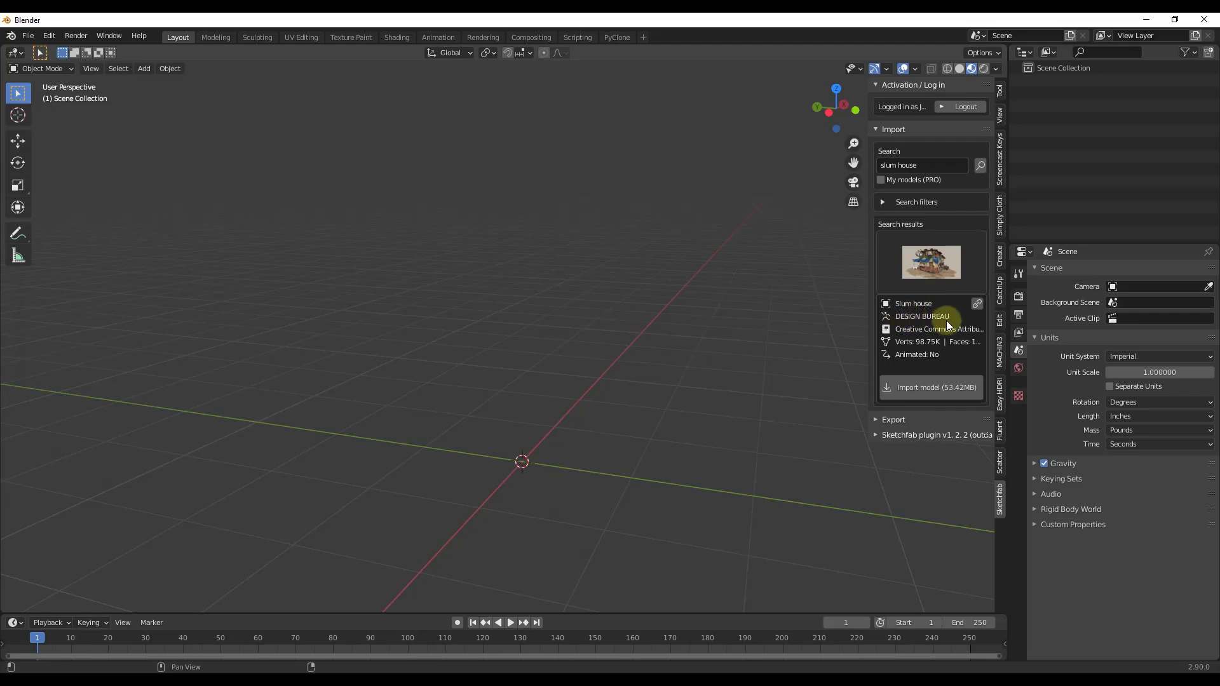
click(928, 392)
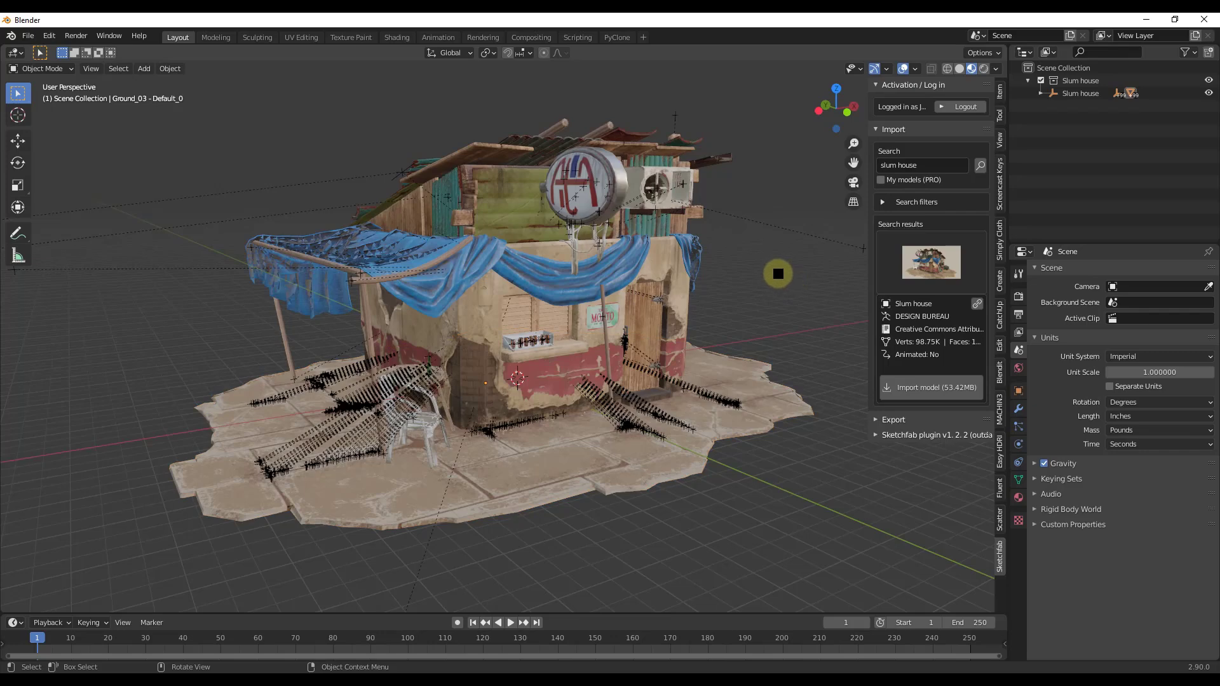
key(n)
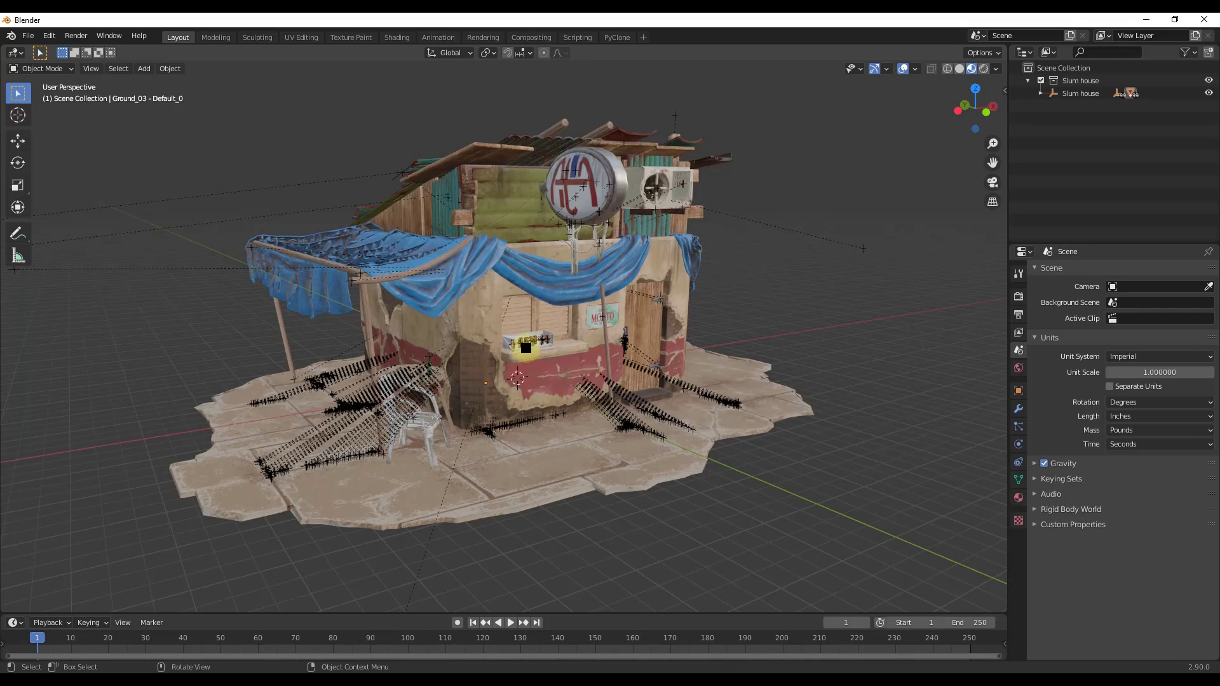
Step: Preview the imported house in rendered shading and return the viewport to material preview
scroll(486, 359, down, 3)
scroll(486, 359, up, 5)
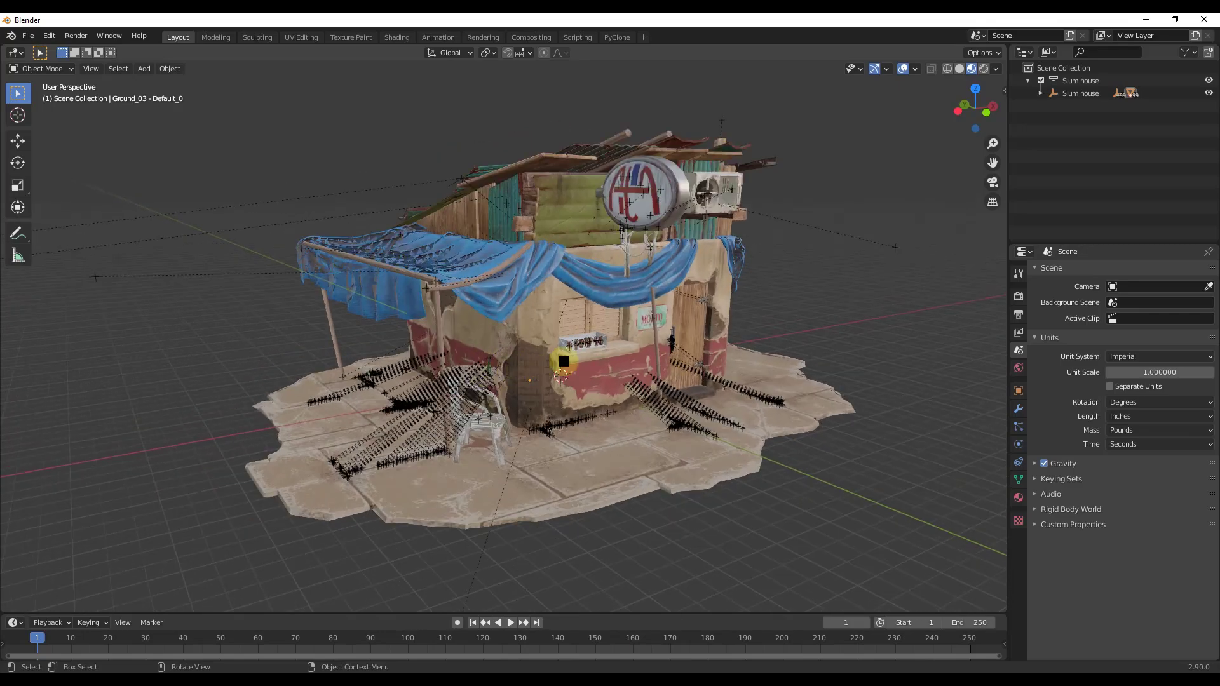
middle_drag(774, 314, 776, 280)
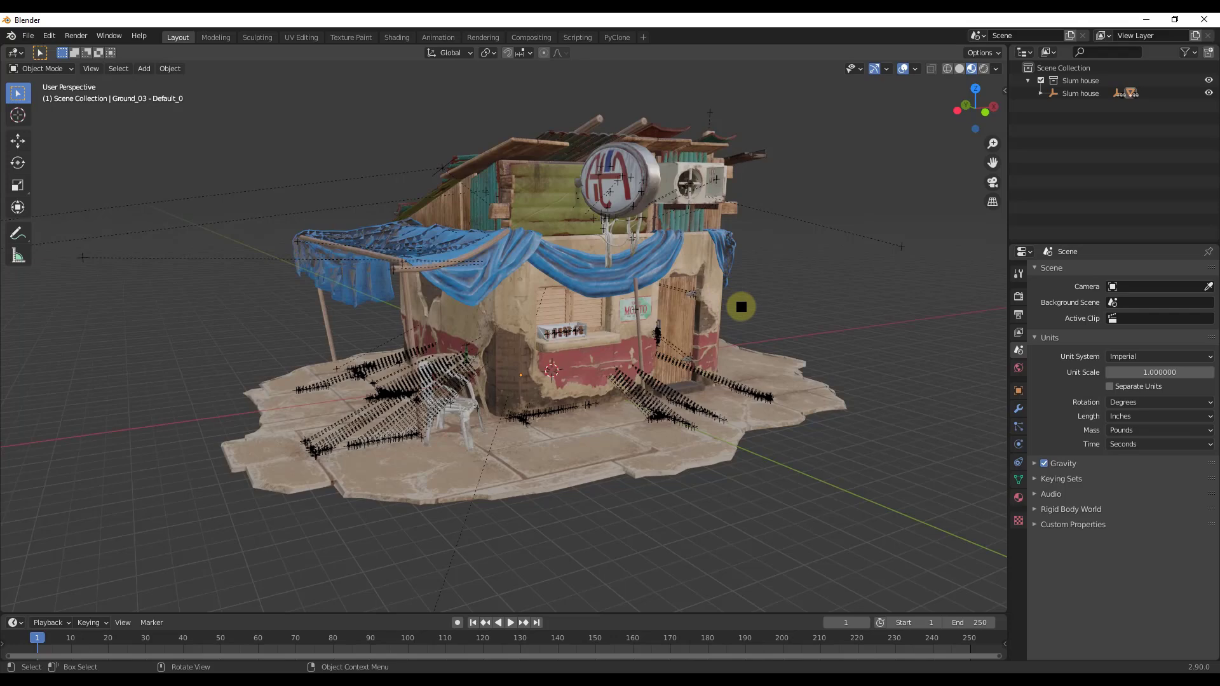
click(984, 69)
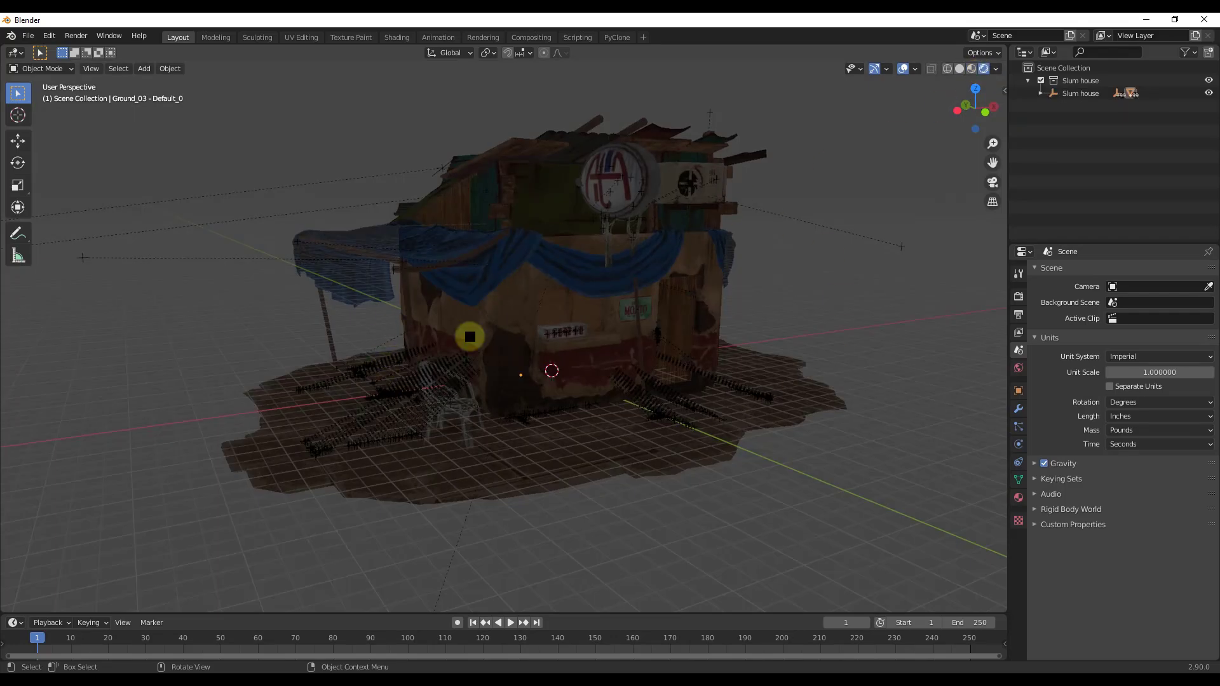
click(972, 68)
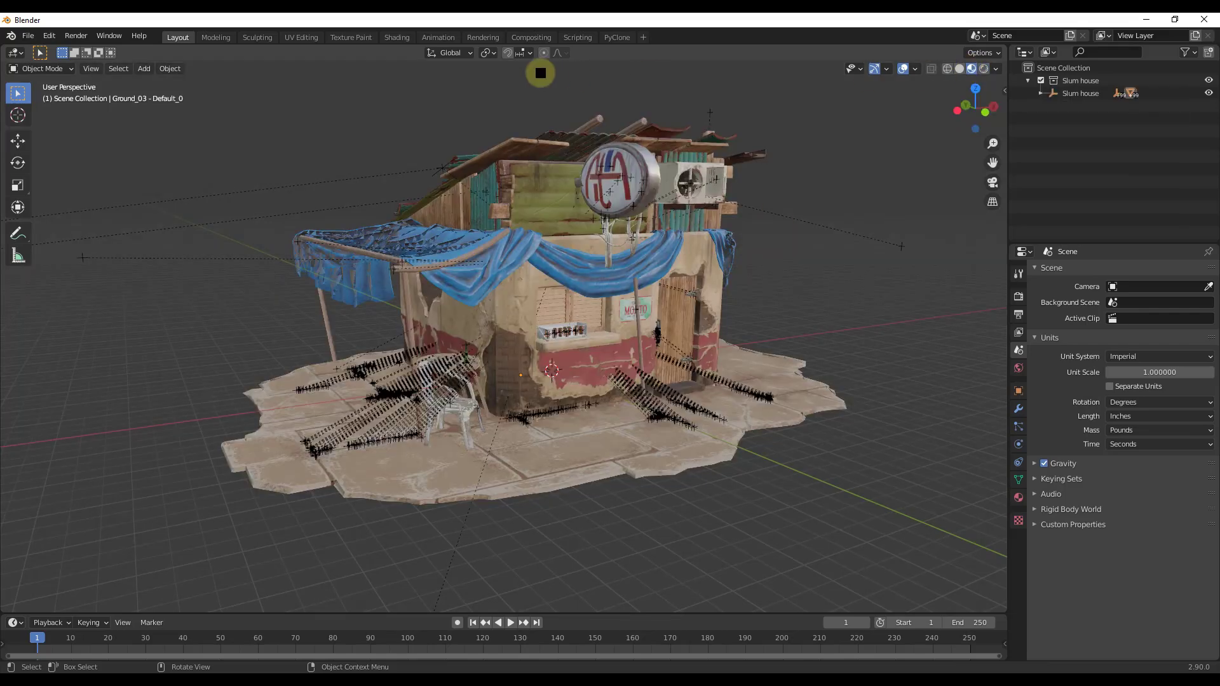
Step: Show the World shader nodes in the Shading workspace and move the Background and World Output nodes toward the middle of the editor
click(397, 37)
mouse_move(498, 305)
middle_down()
mouse_move(661, 308)
mouse_move(601, 314)
middle_up()
click(241, 403)
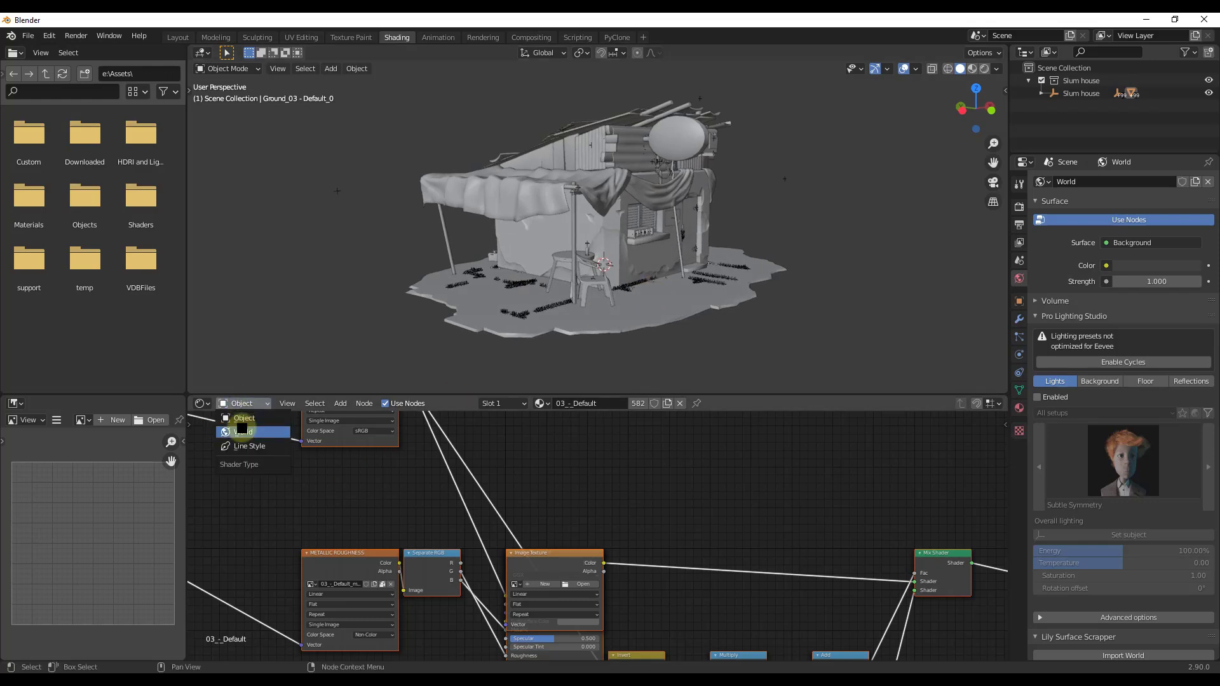
click(242, 427)
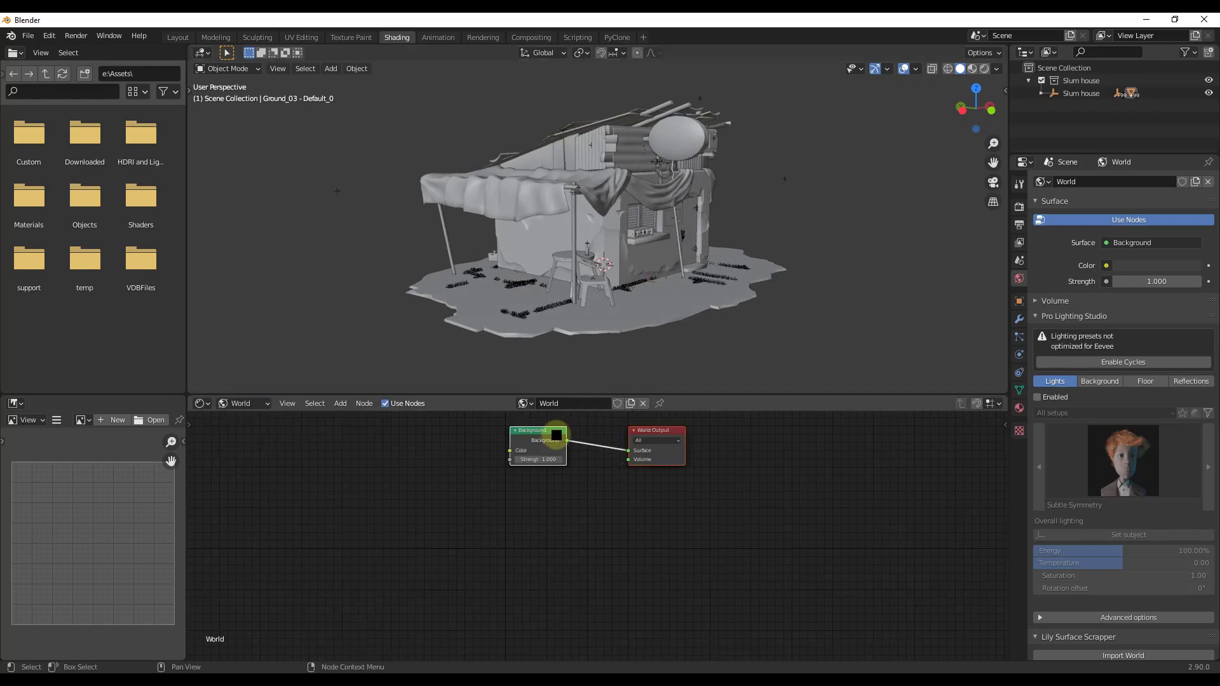
drag(556, 434, 610, 481)
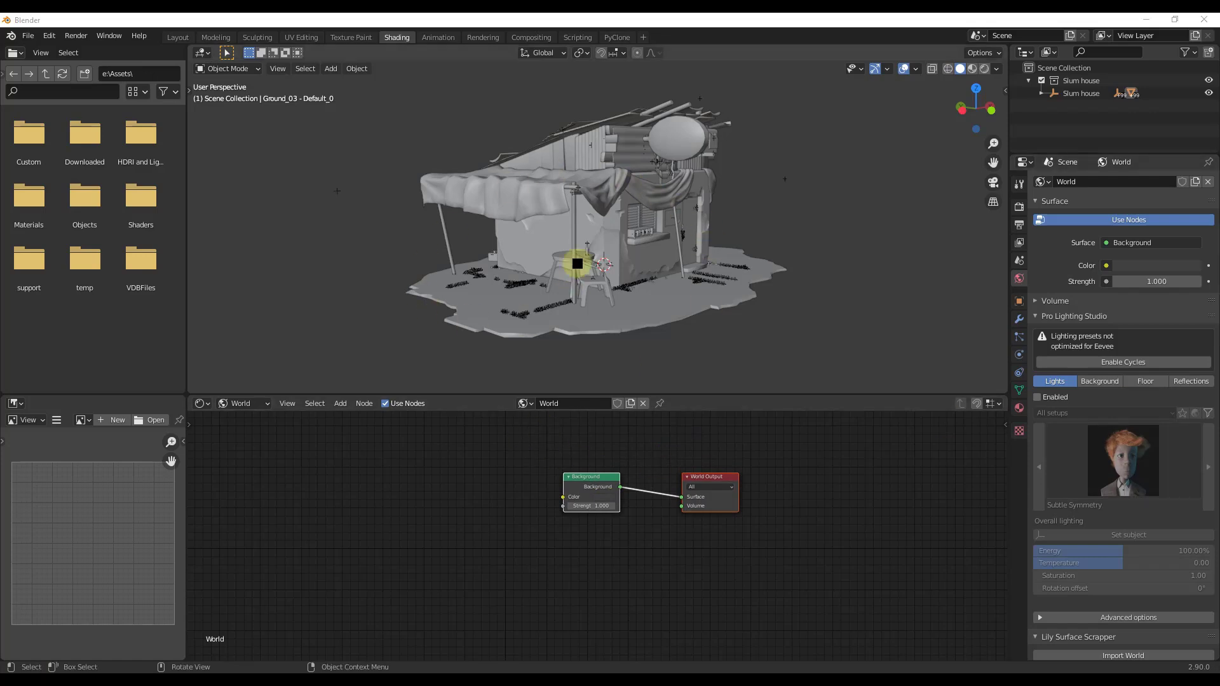
Step: Add an Environment Texture node before the Background node and connect its Color output to the Background's Color input
middle_drag(562, 249, 502, 270)
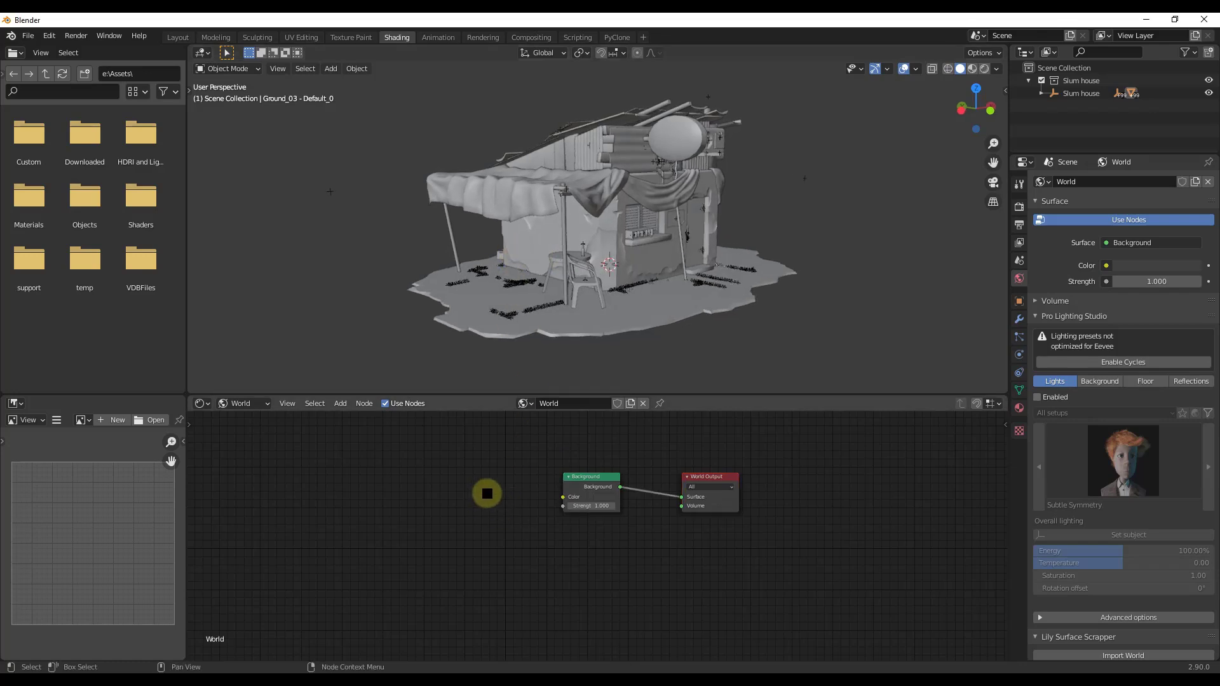
key(shift+a)
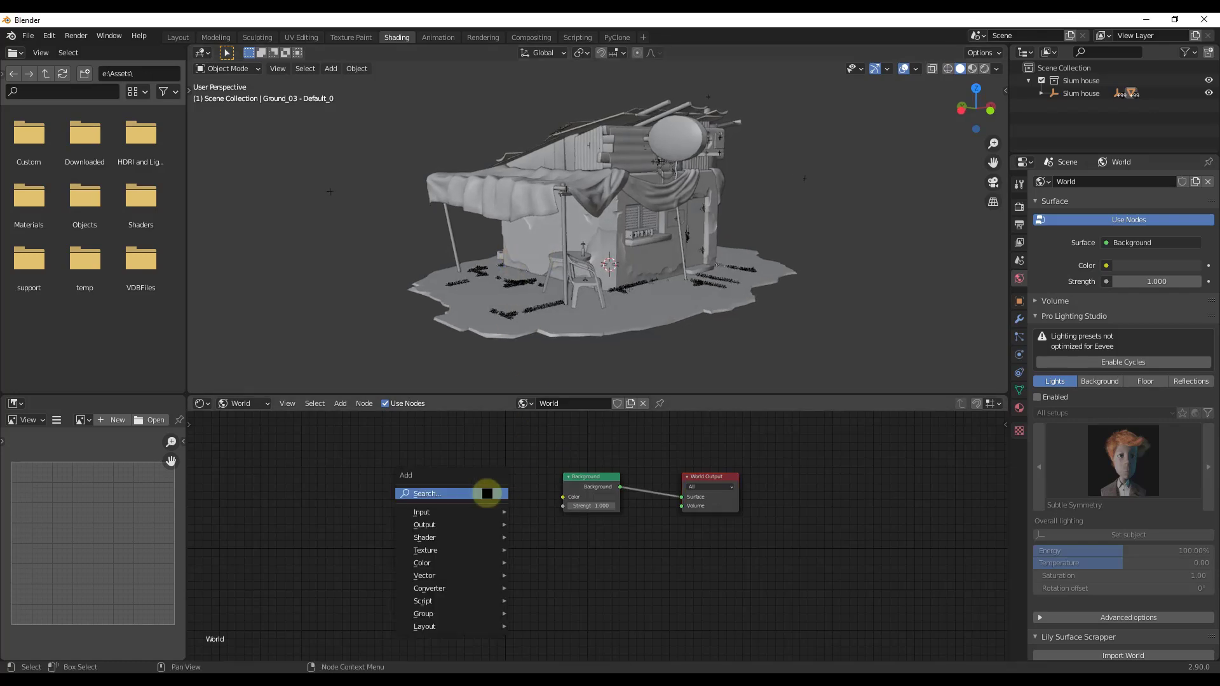
click(486, 494)
text(en)
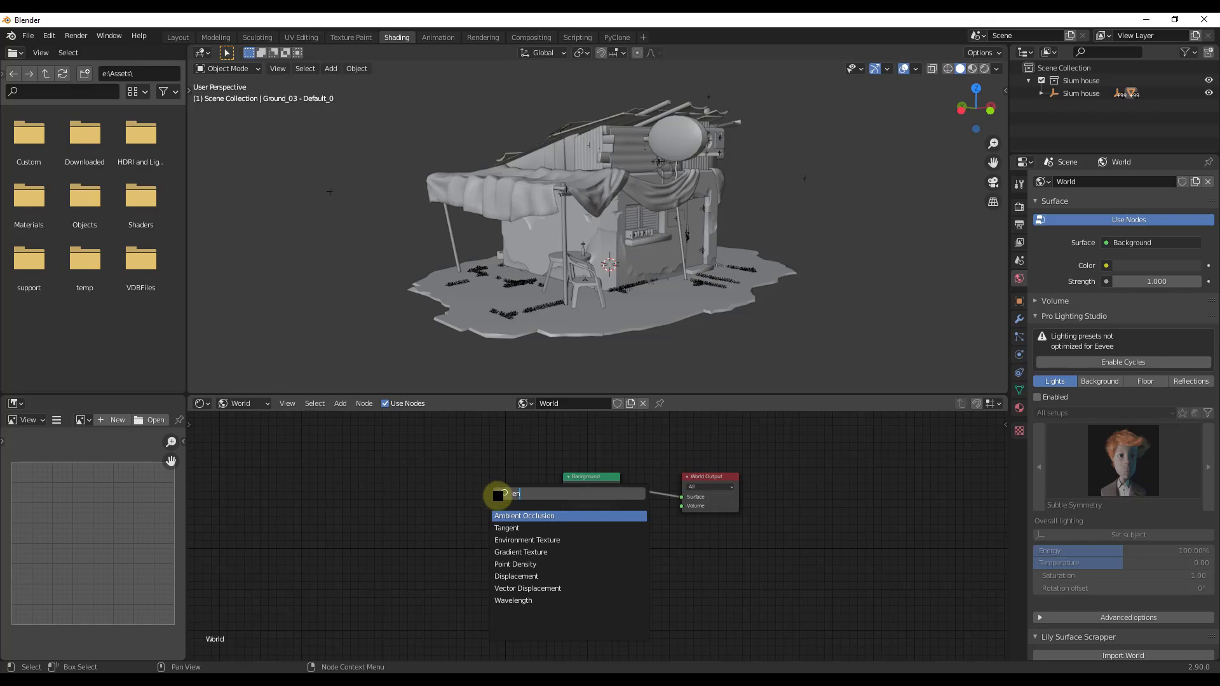
click(526, 540)
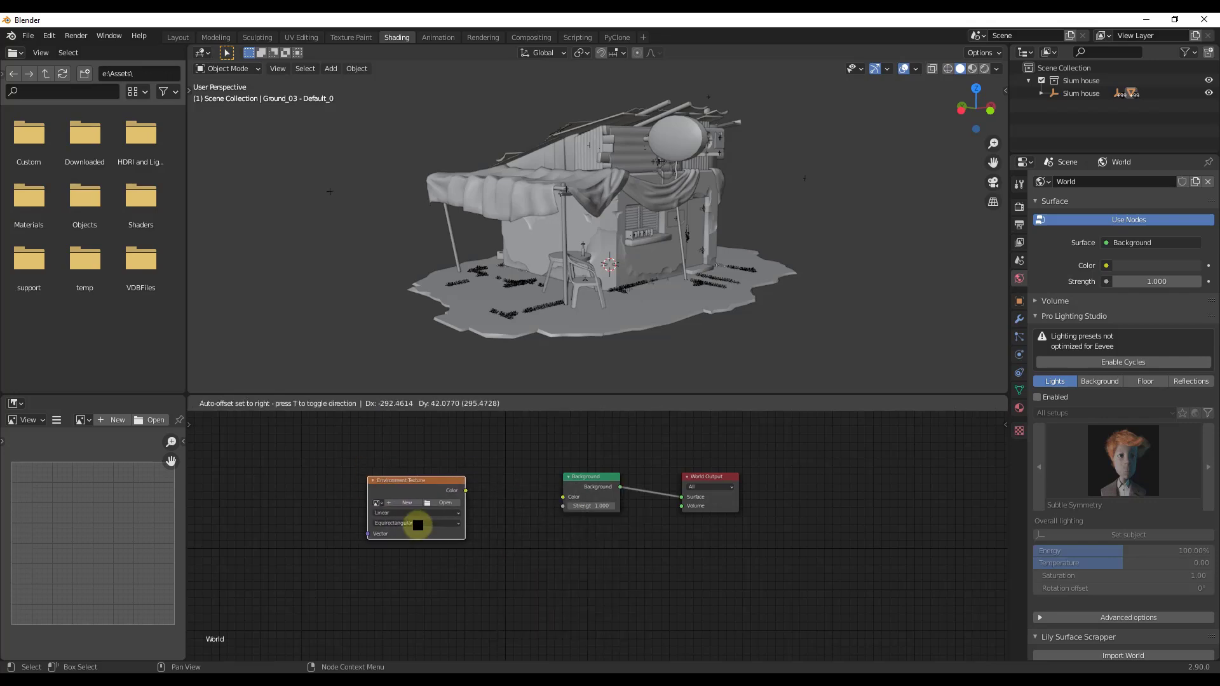
click(434, 519)
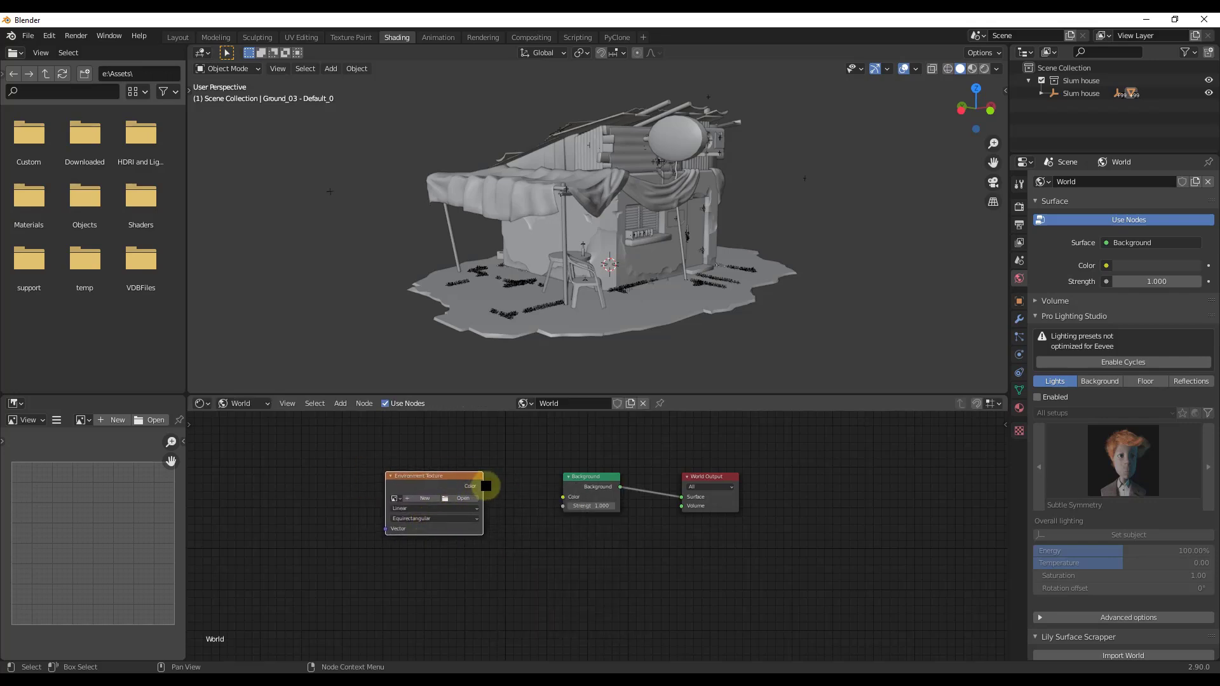
drag(484, 485, 565, 496)
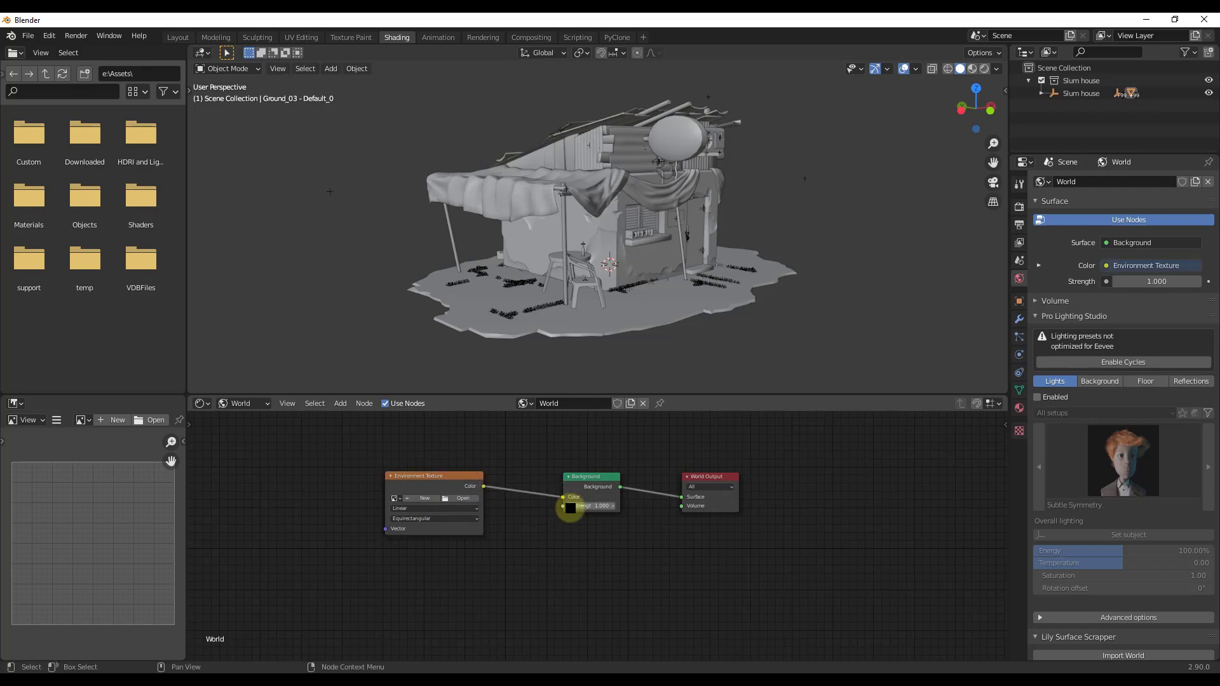
Step: Show the viewport in rendered shading and load sunflowers_4k.hdr from F:\Assets\HDRI and Lighting into the Environment Texture node
click(984, 68)
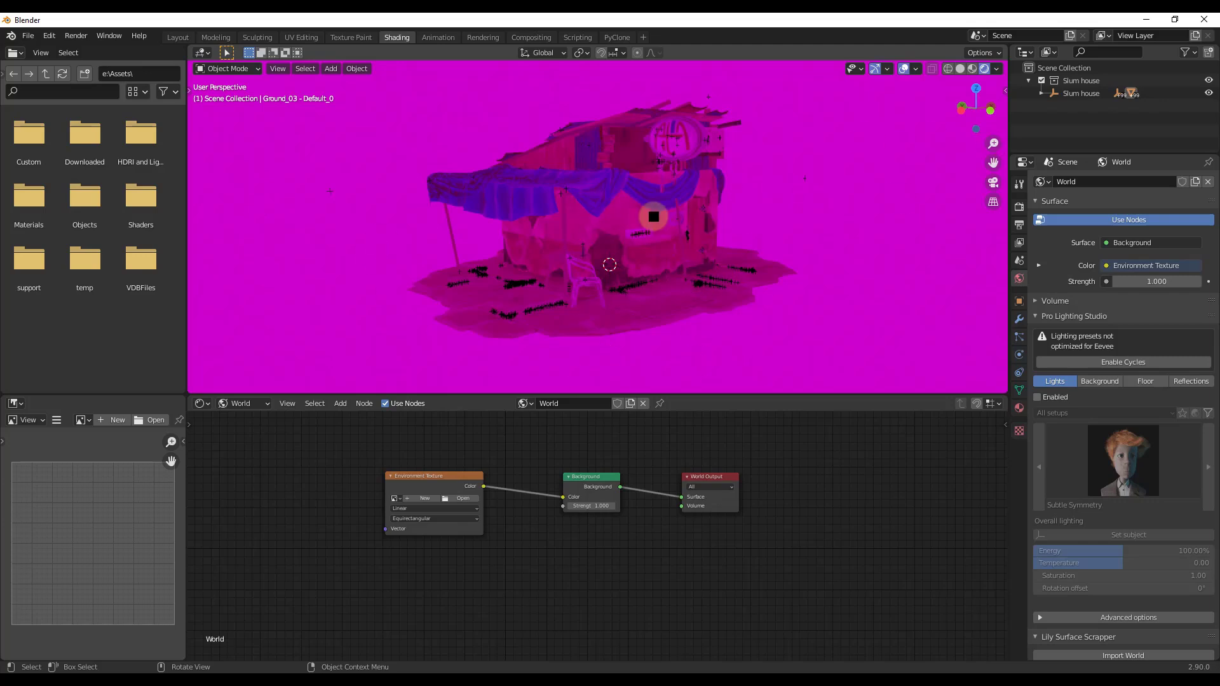
click(462, 499)
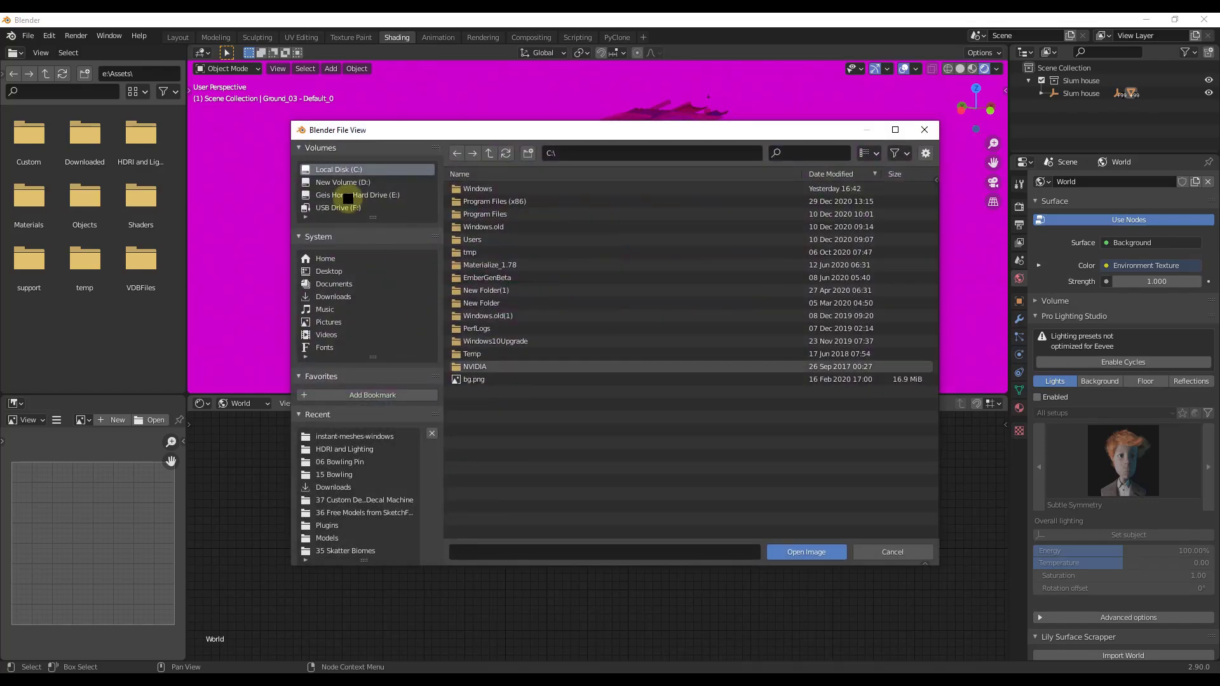
click(332, 208)
click(472, 201)
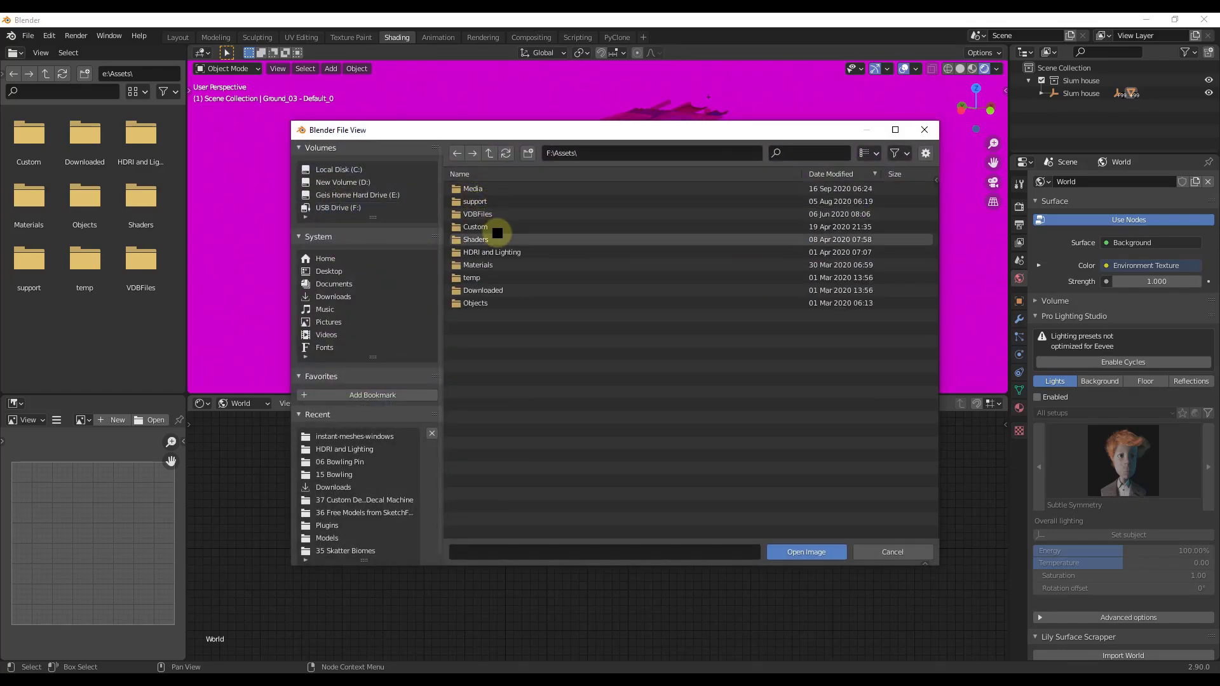
click(473, 250)
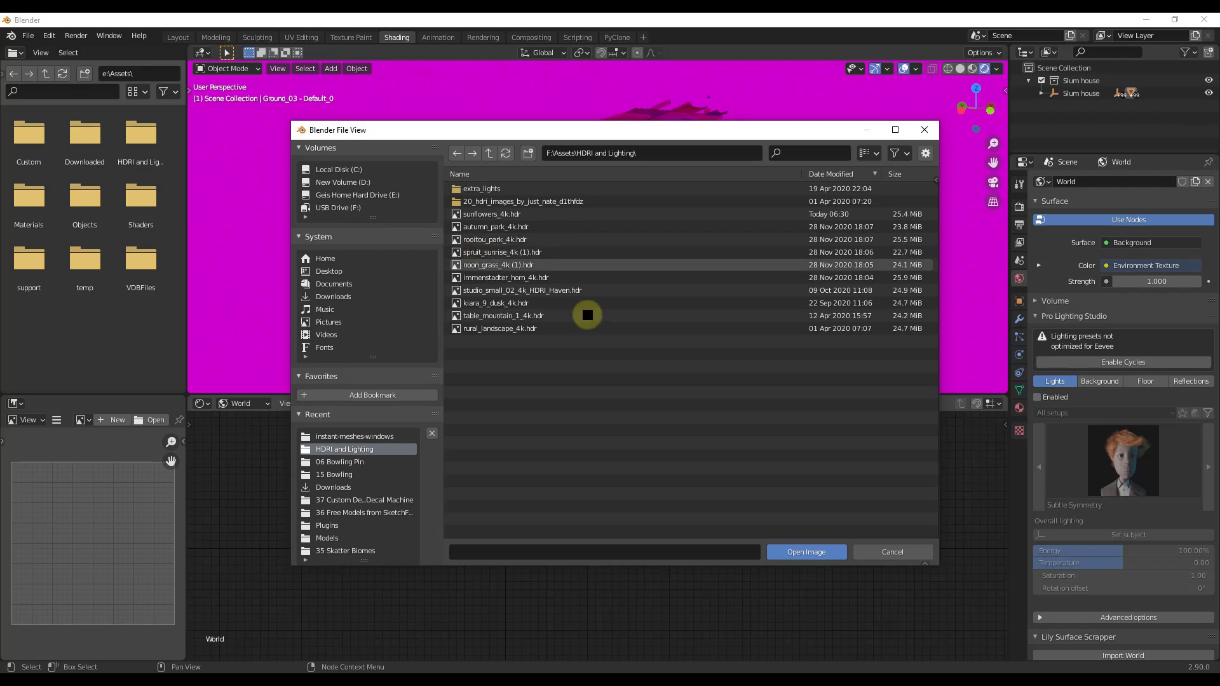
double_click(496, 213)
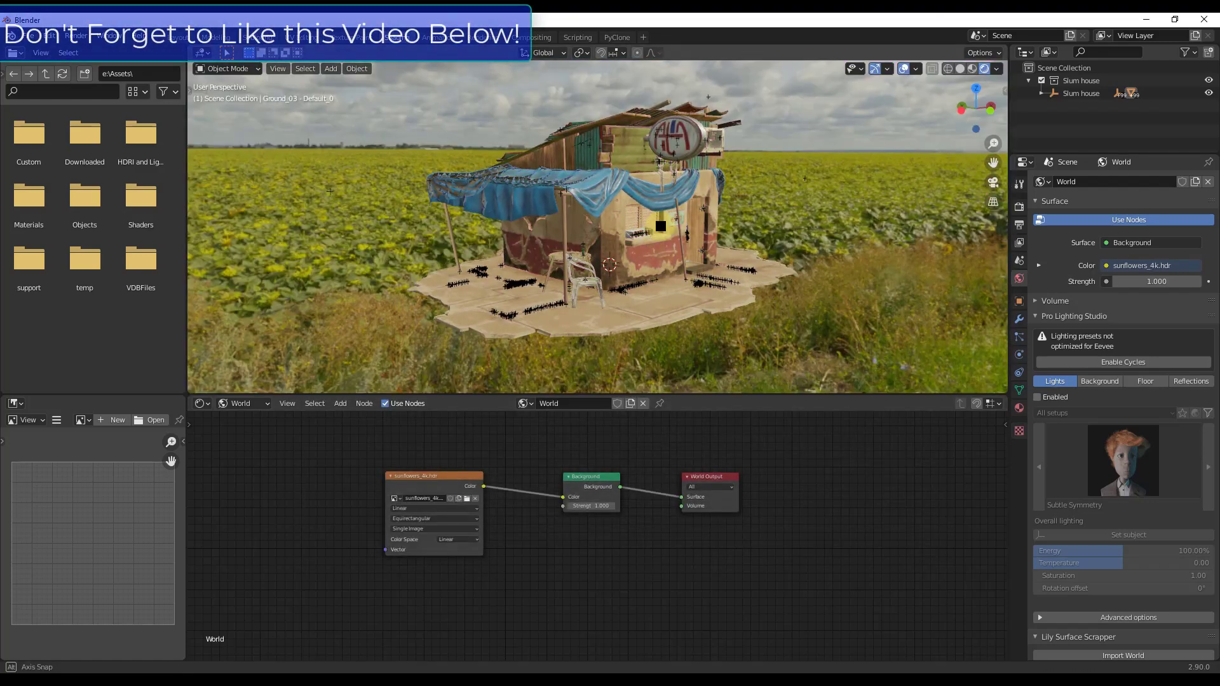
Step: Return to the Layout workspace and display its viewport in rendered shading
middle_drag(664, 251, 716, 202)
middle_drag(616, 269, 664, 150)
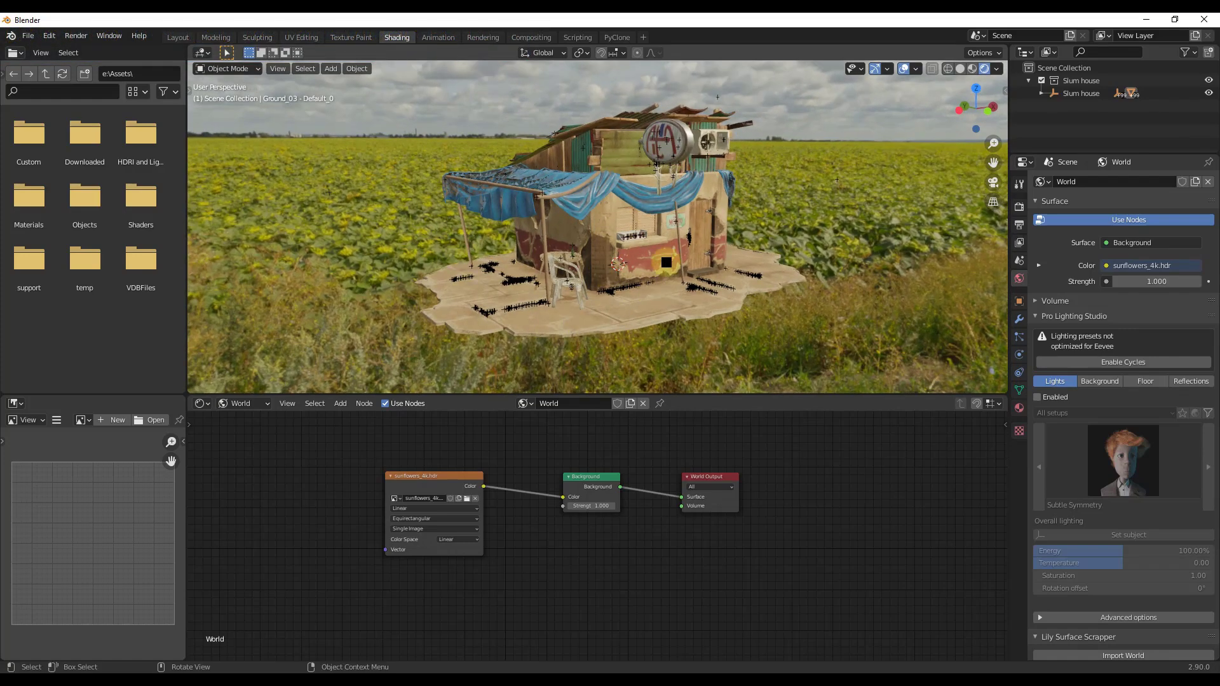
middle_drag(665, 262, 699, 262)
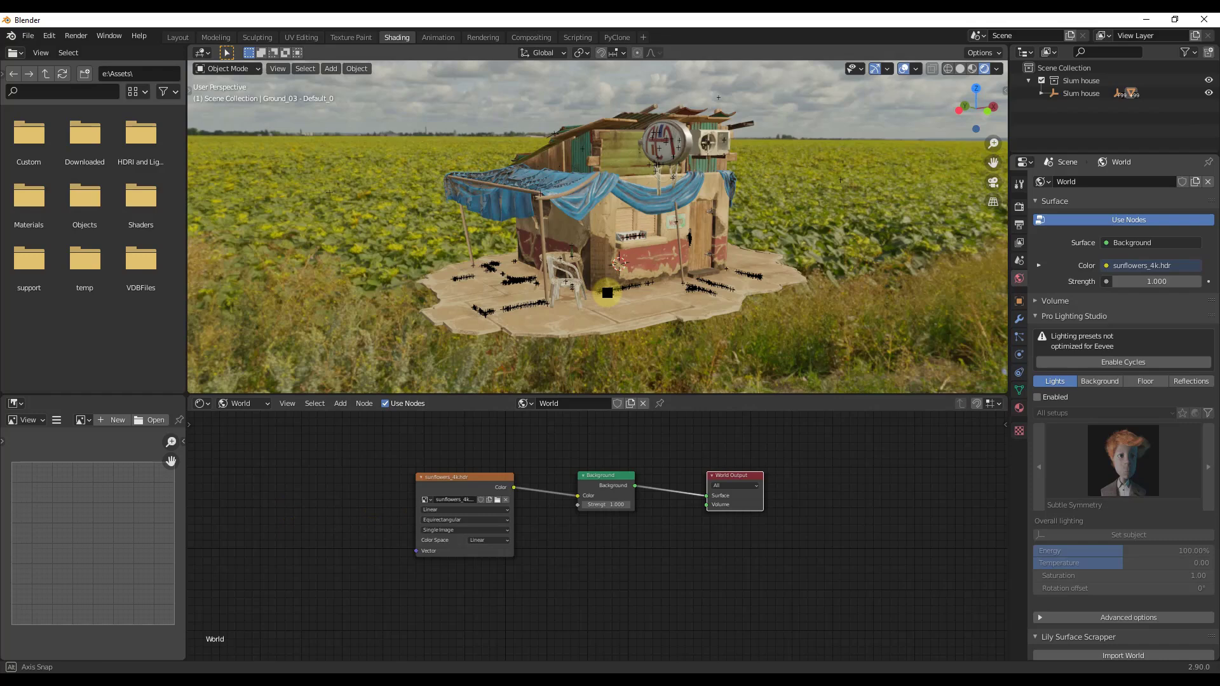
middle_drag(604, 280, 732, 266)
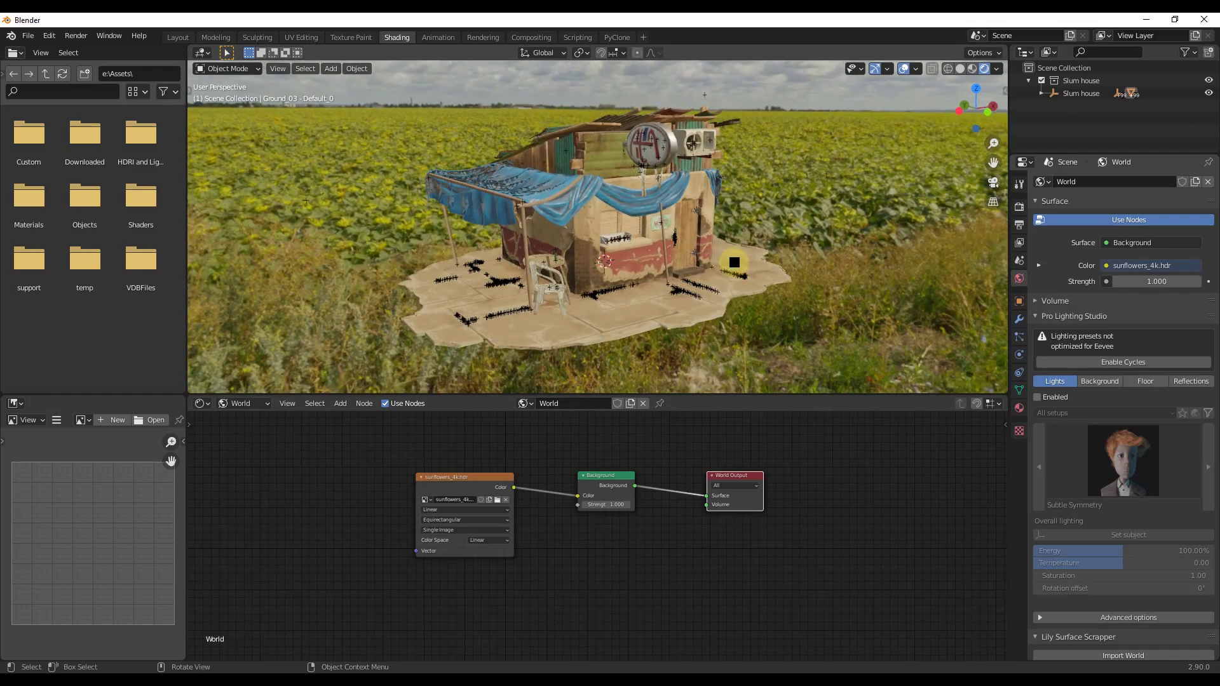
key(shift)
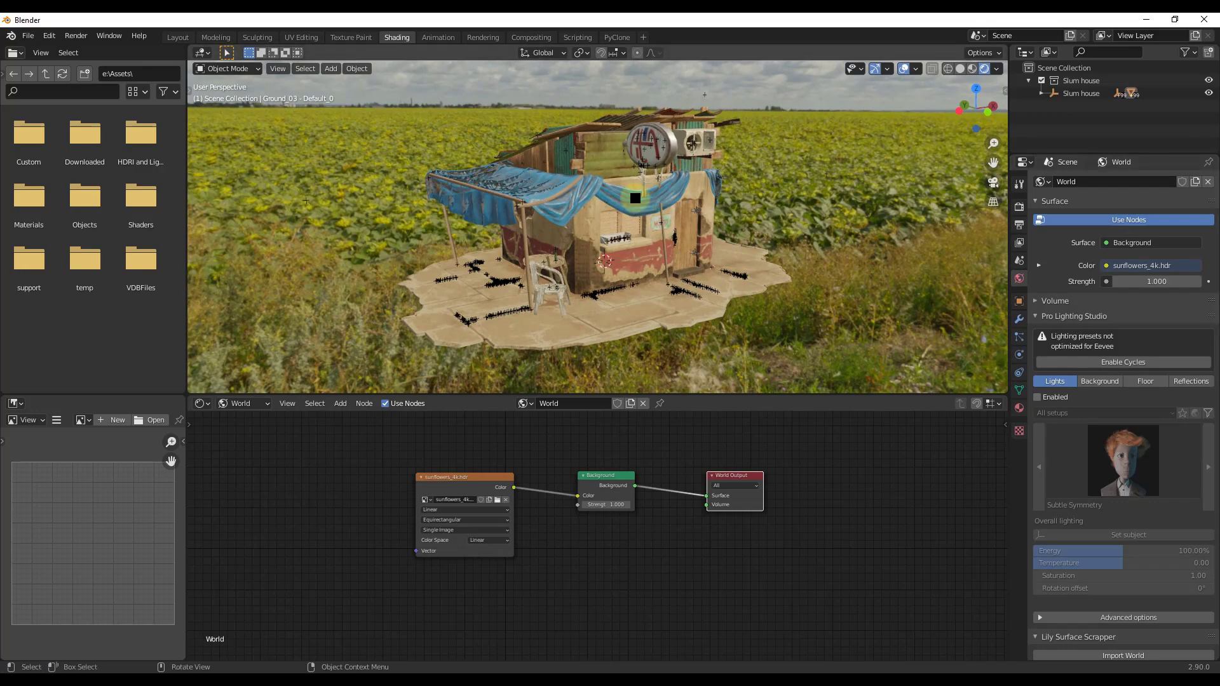
click(177, 36)
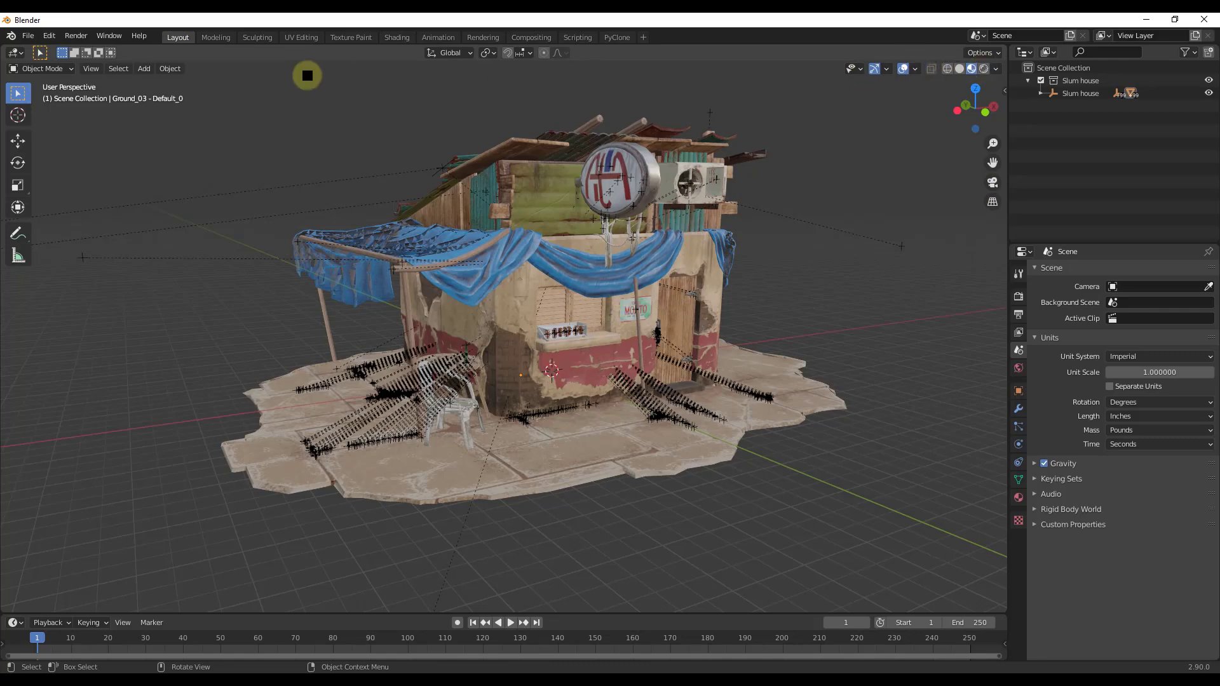
click(984, 68)
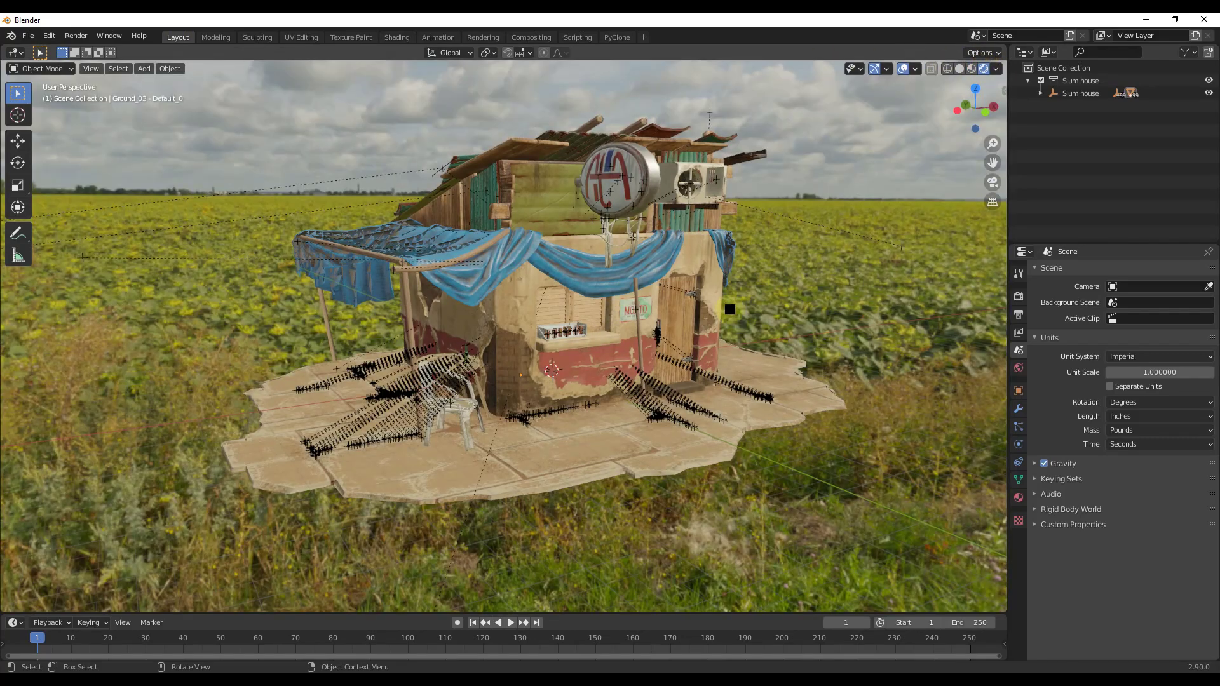
Step: Add a camera to the scene and look through it
key(shift+a)
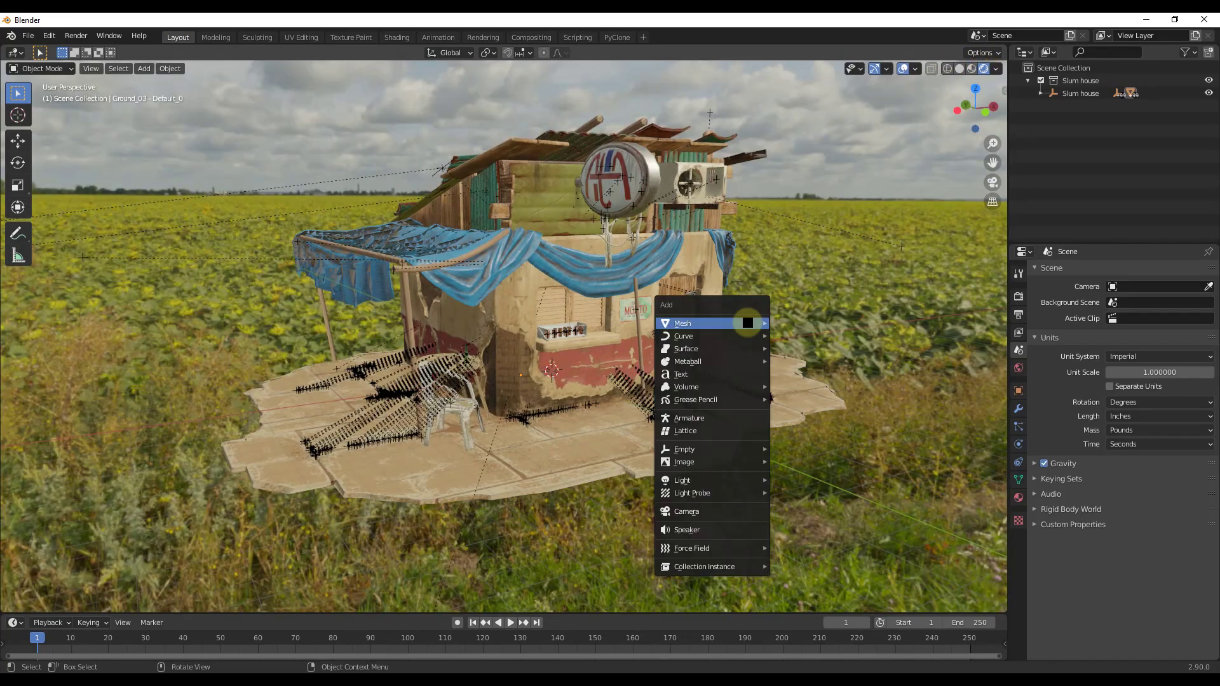
click(694, 506)
key(KP_0)
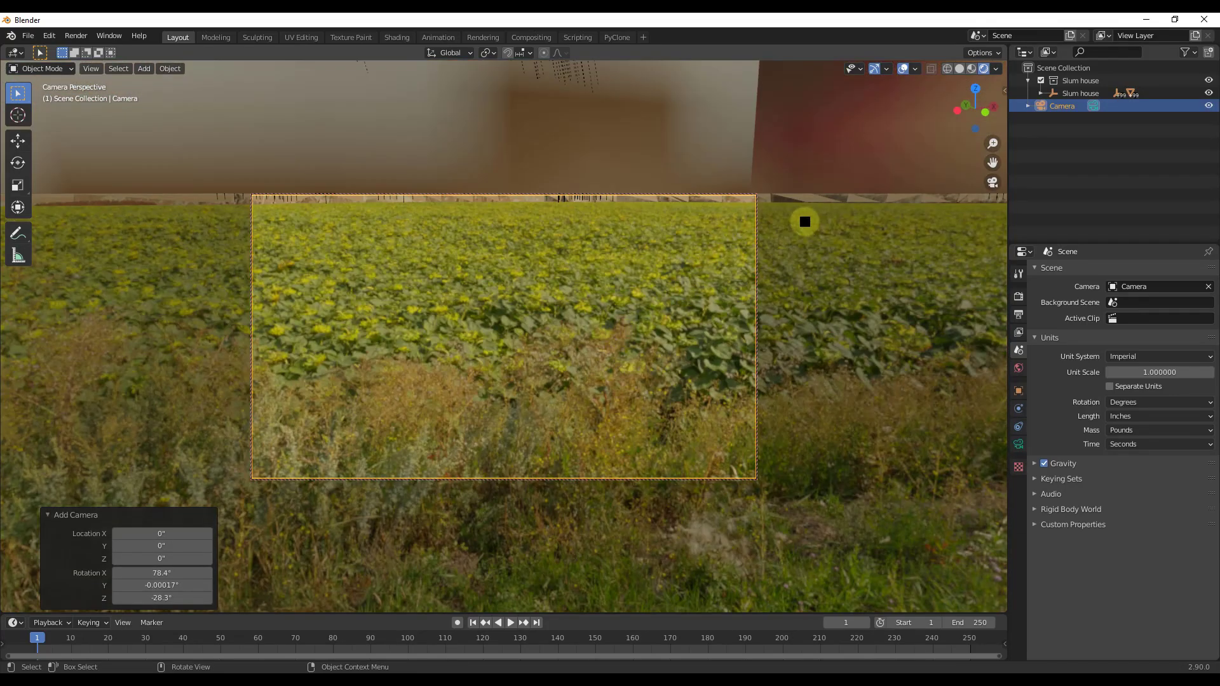
Step: Lock the camera to the view, frame the whole Slum house in it, and close the test render
key(n)
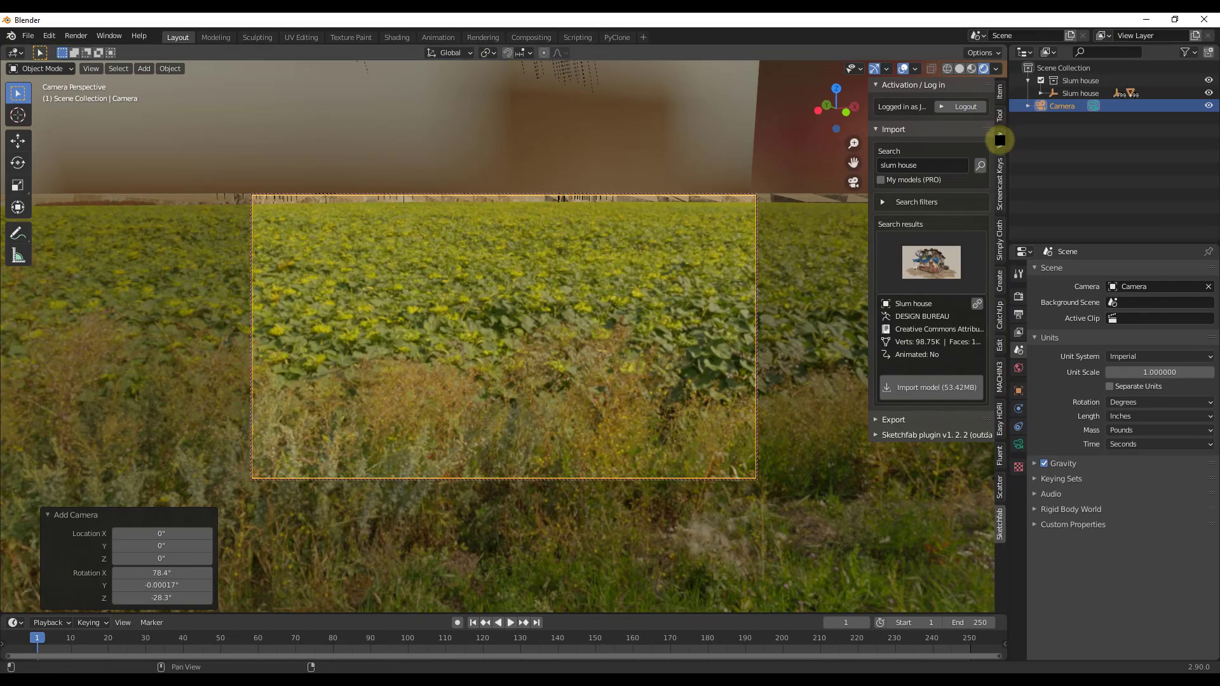
click(1000, 94)
click(1000, 114)
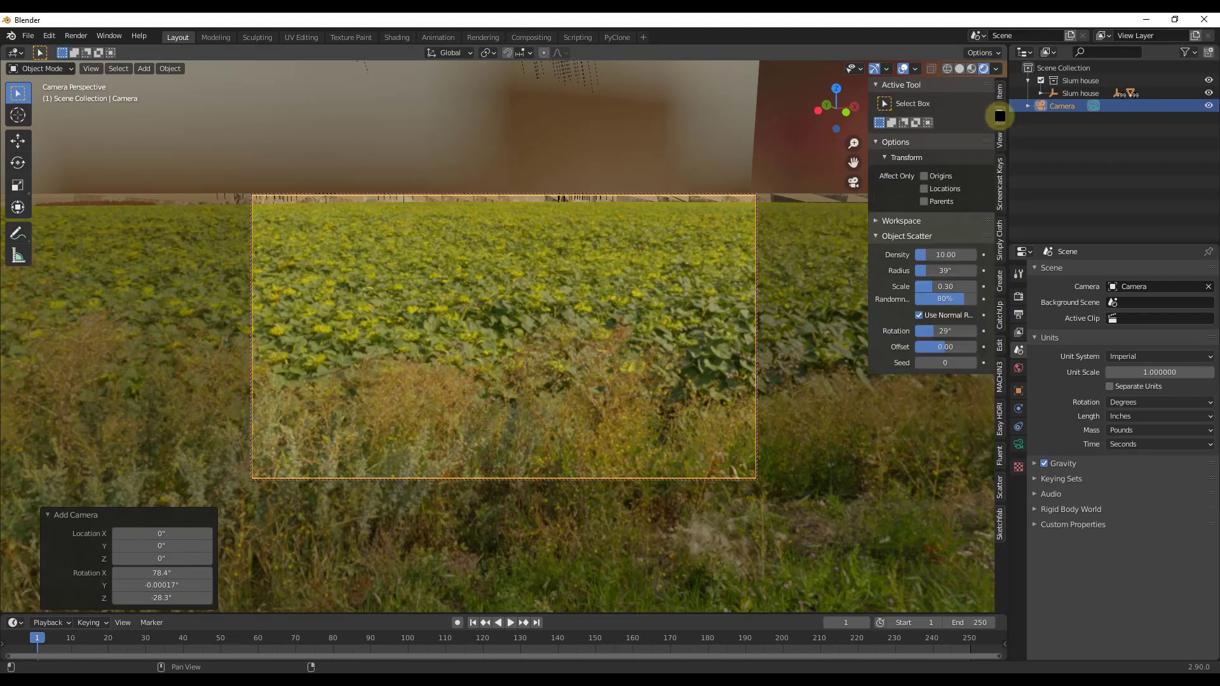
click(1003, 141)
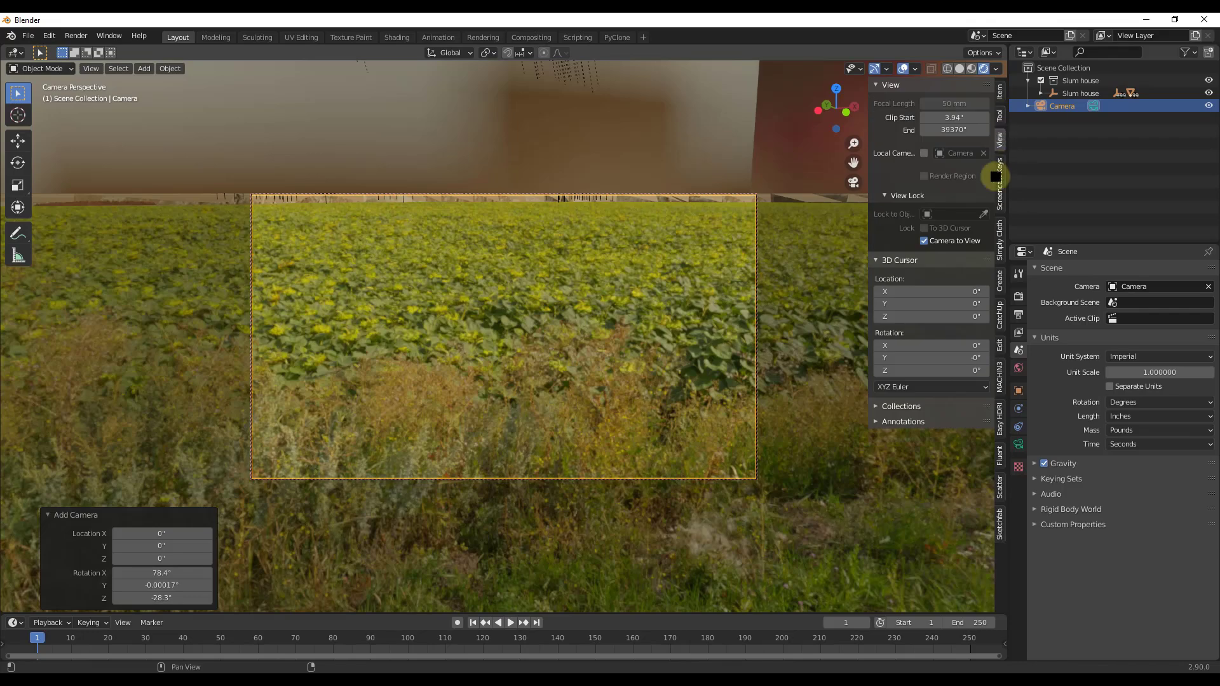
click(922, 240)
middle_drag(675, 332, 543, 343)
scroll(497, 341, down, 8)
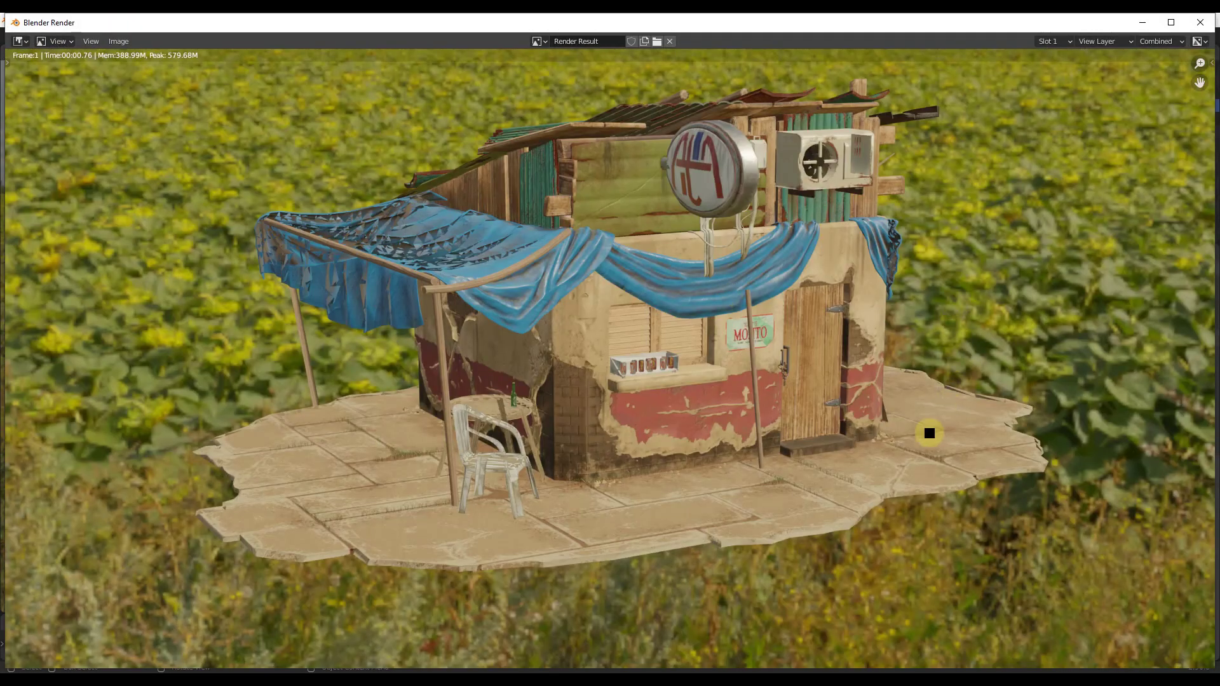
click(1200, 22)
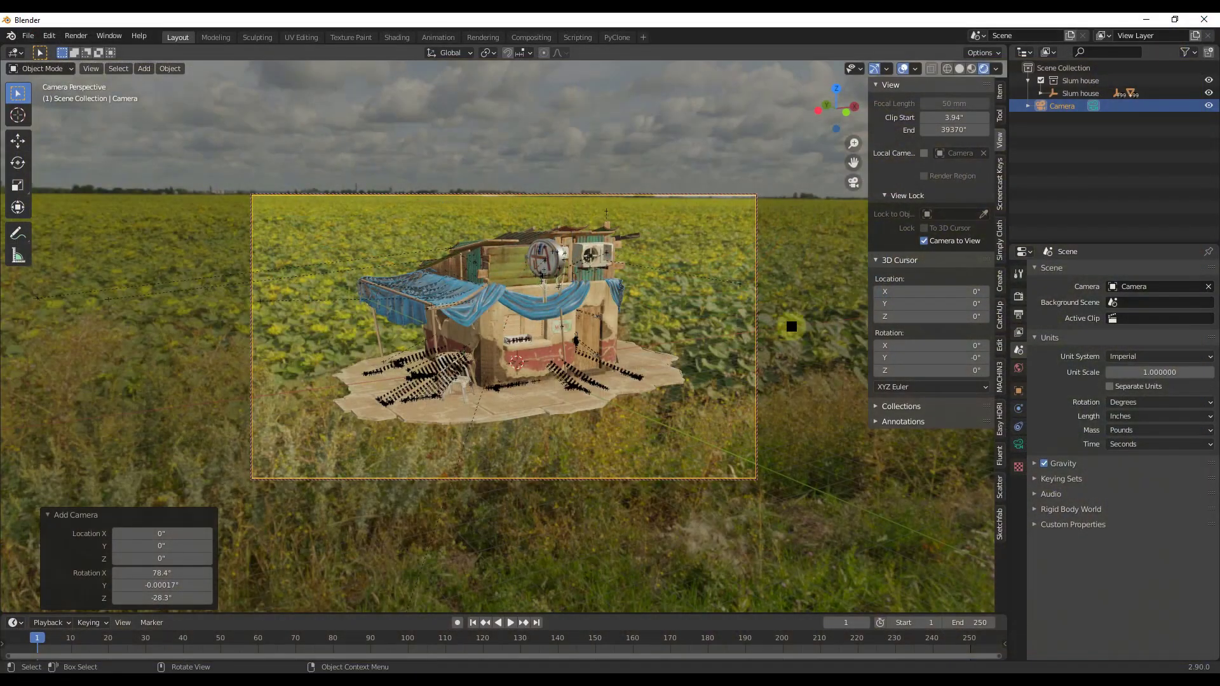
Step: Make the world background transparent in the Film settings of the Eevee render properties
click(1018, 298)
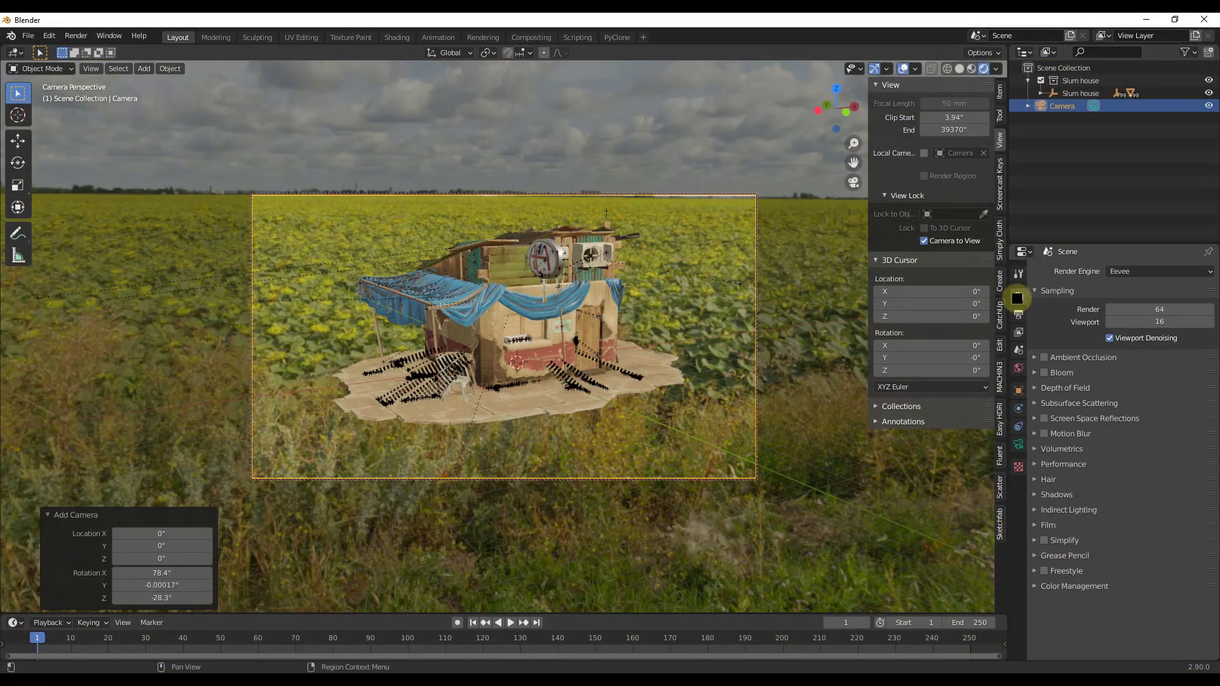
click(1031, 526)
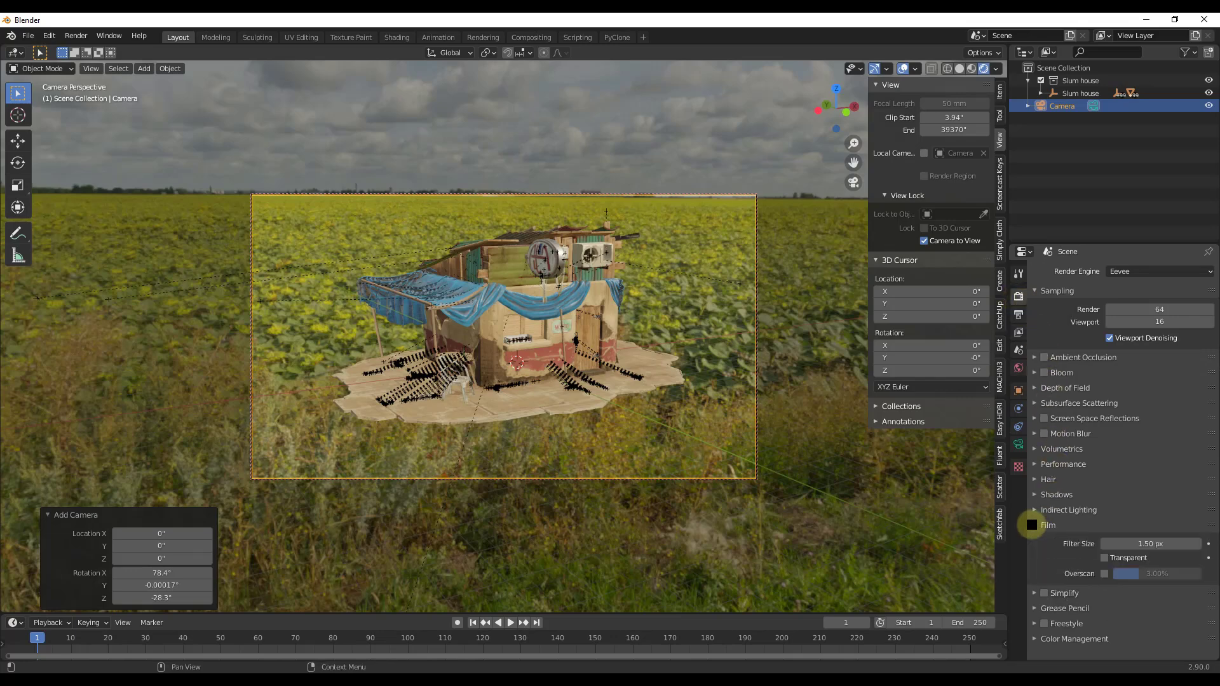
click(1104, 557)
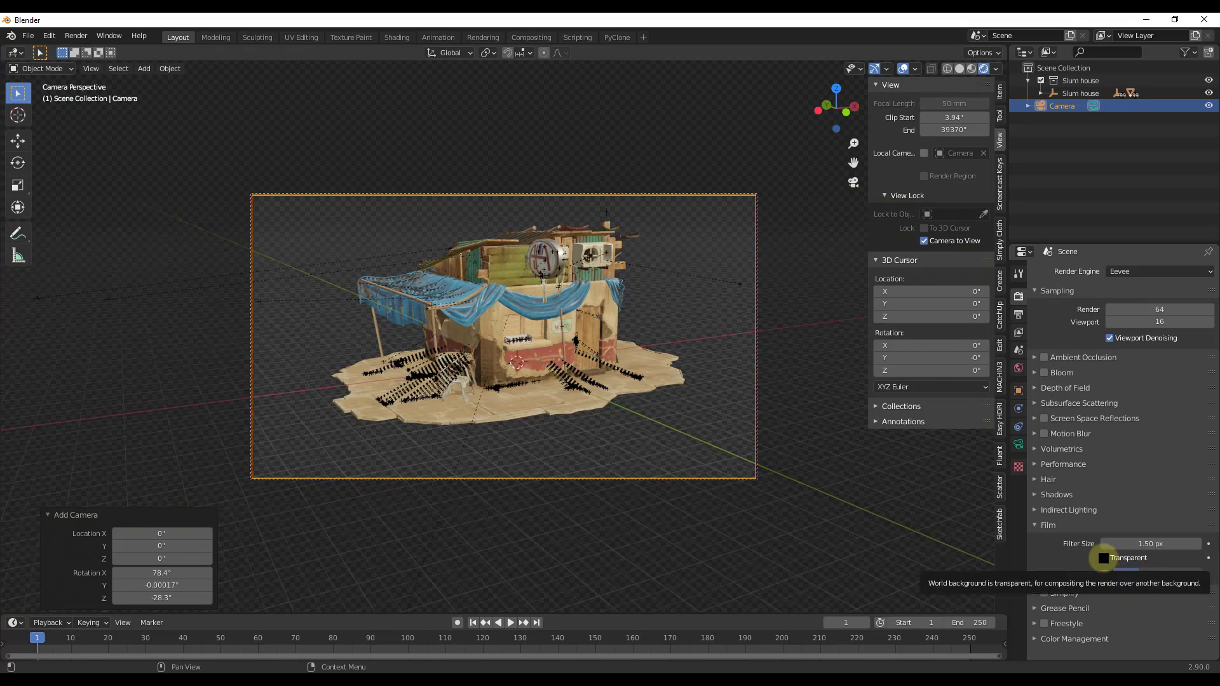
Step: Render the house image with the transparent background to check it, and close the render window
click(81, 36)
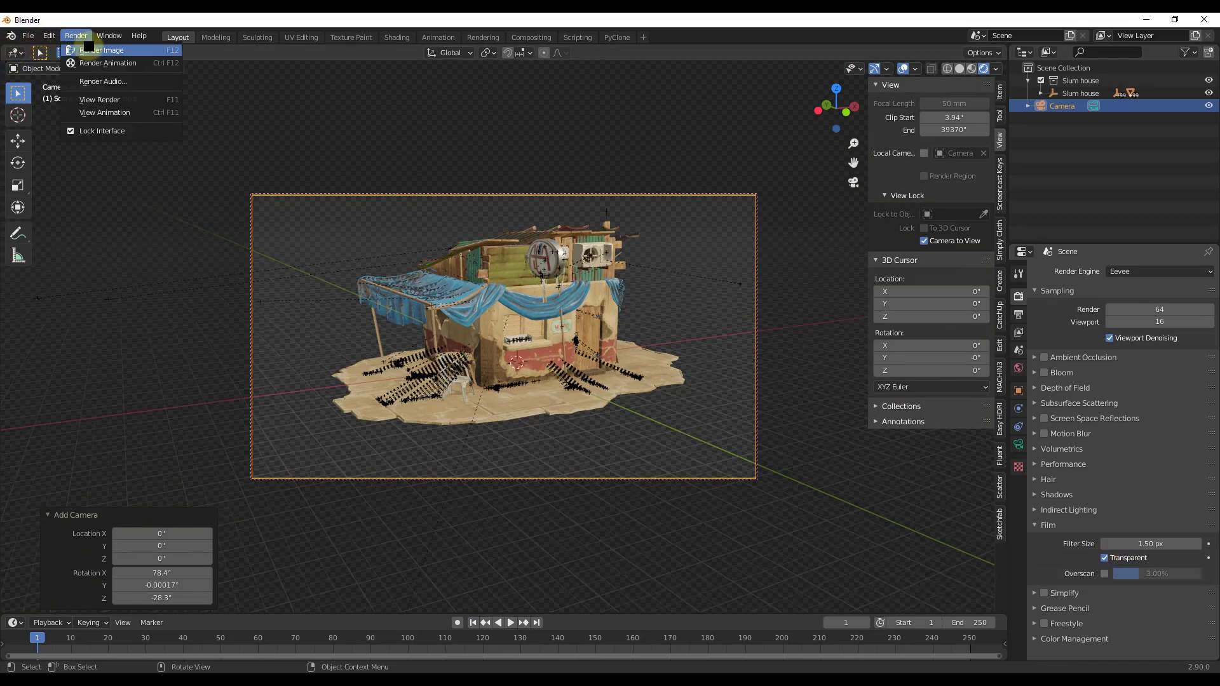
click(89, 48)
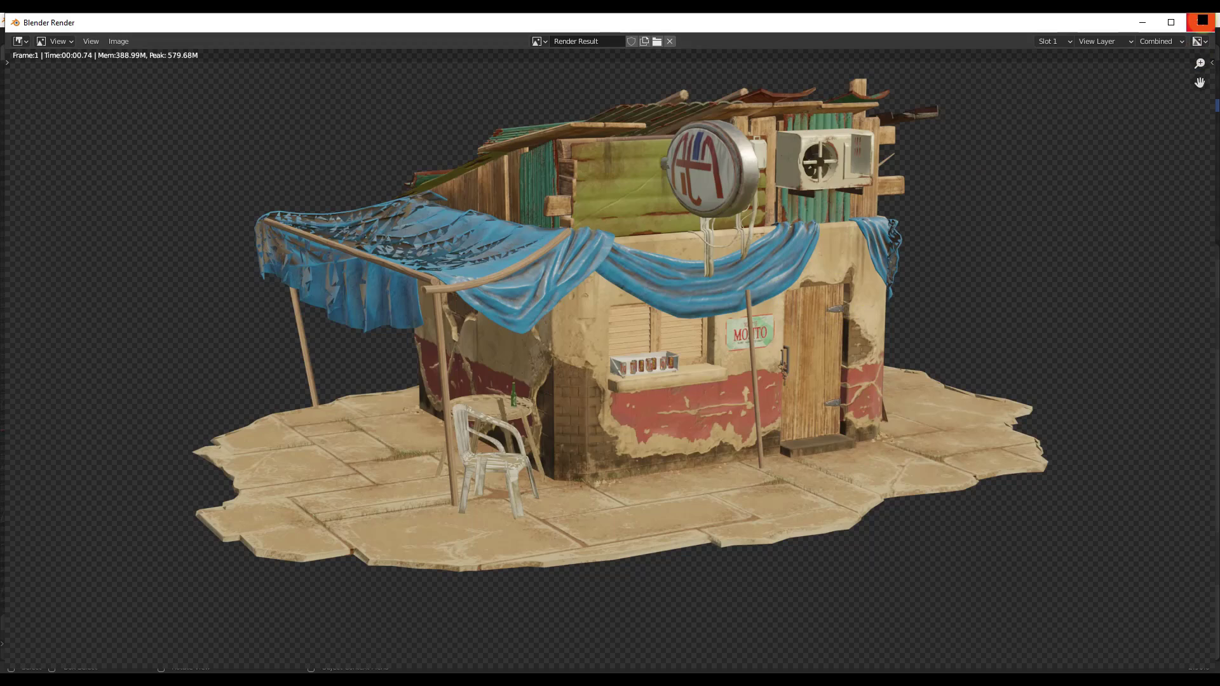
click(1200, 21)
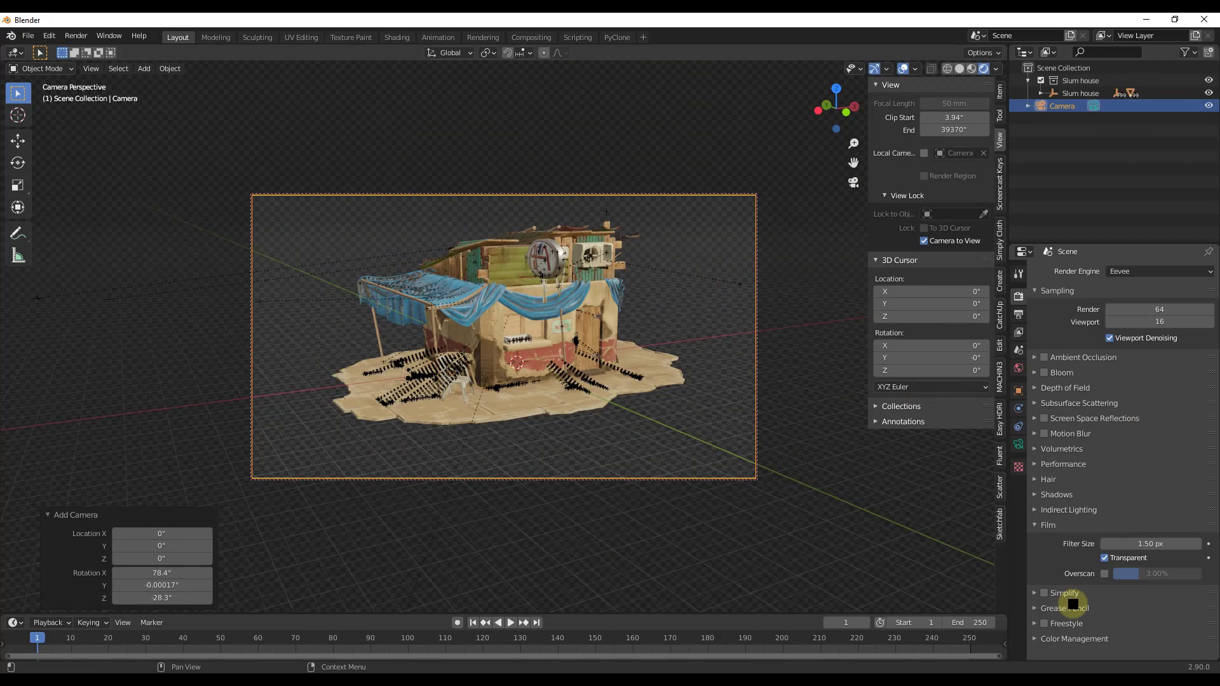
Step: Set the color management View Transform to Standard and slightly adjust the camera's framing of the house
click(1035, 639)
scroll(1059, 602, down, 4)
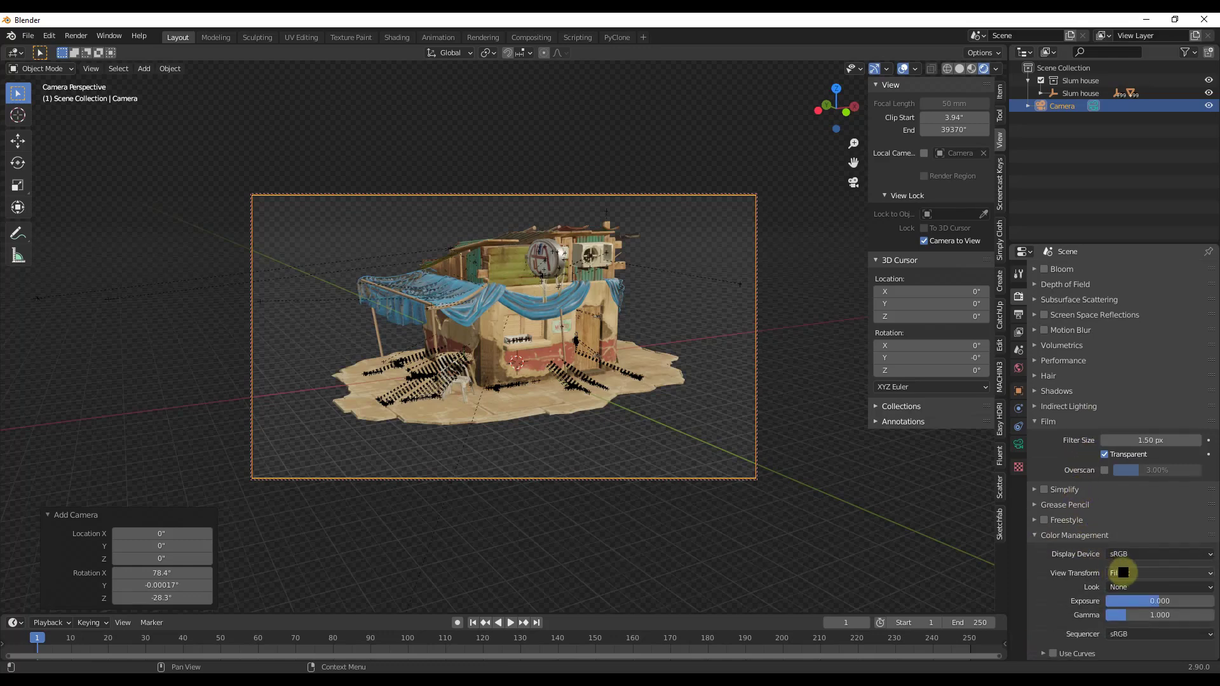
click(1123, 572)
click(1099, 573)
click(1116, 573)
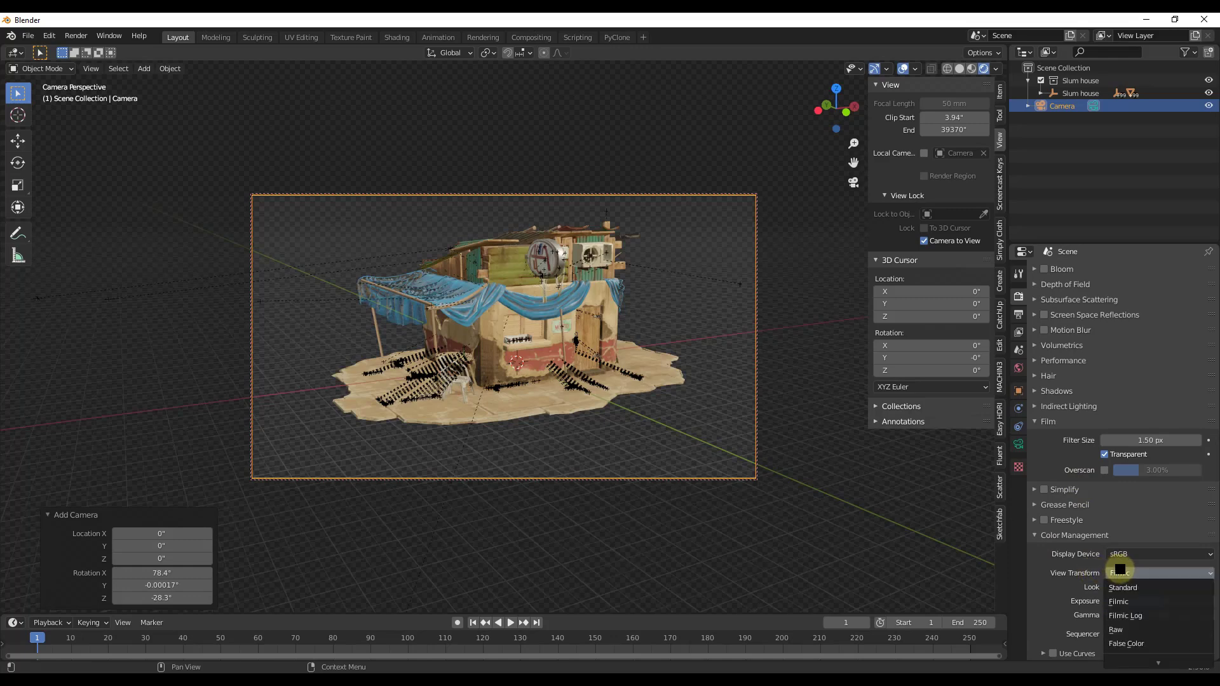
click(1126, 588)
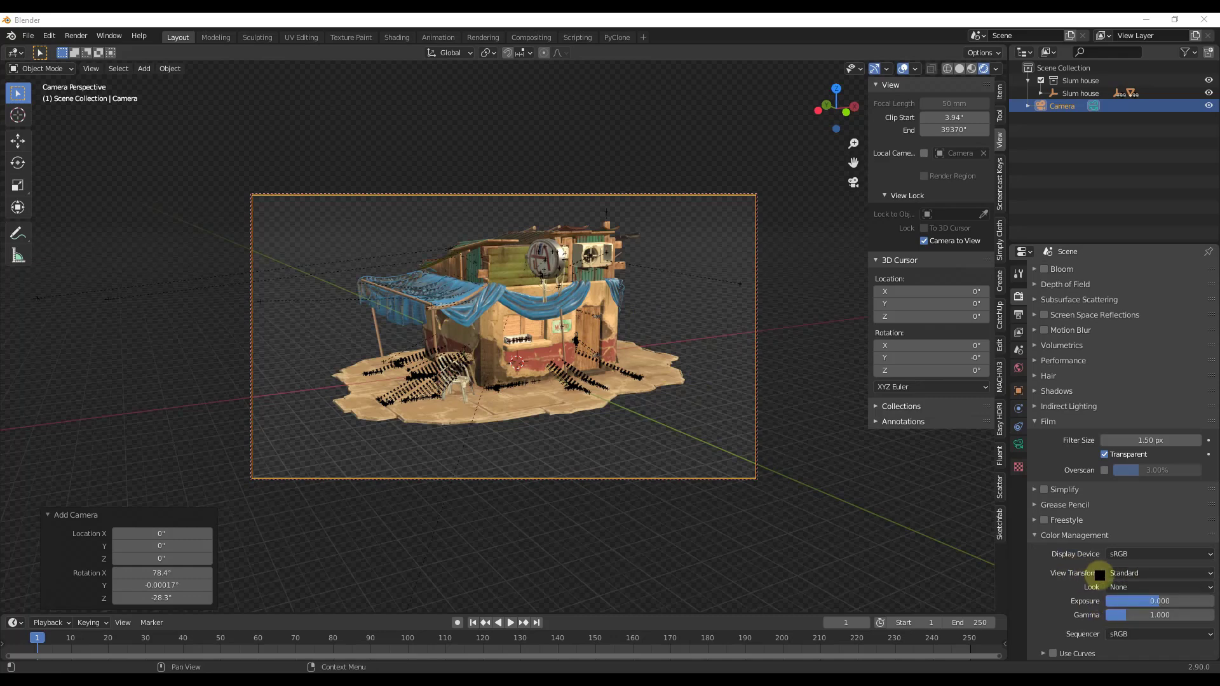
click(1036, 536)
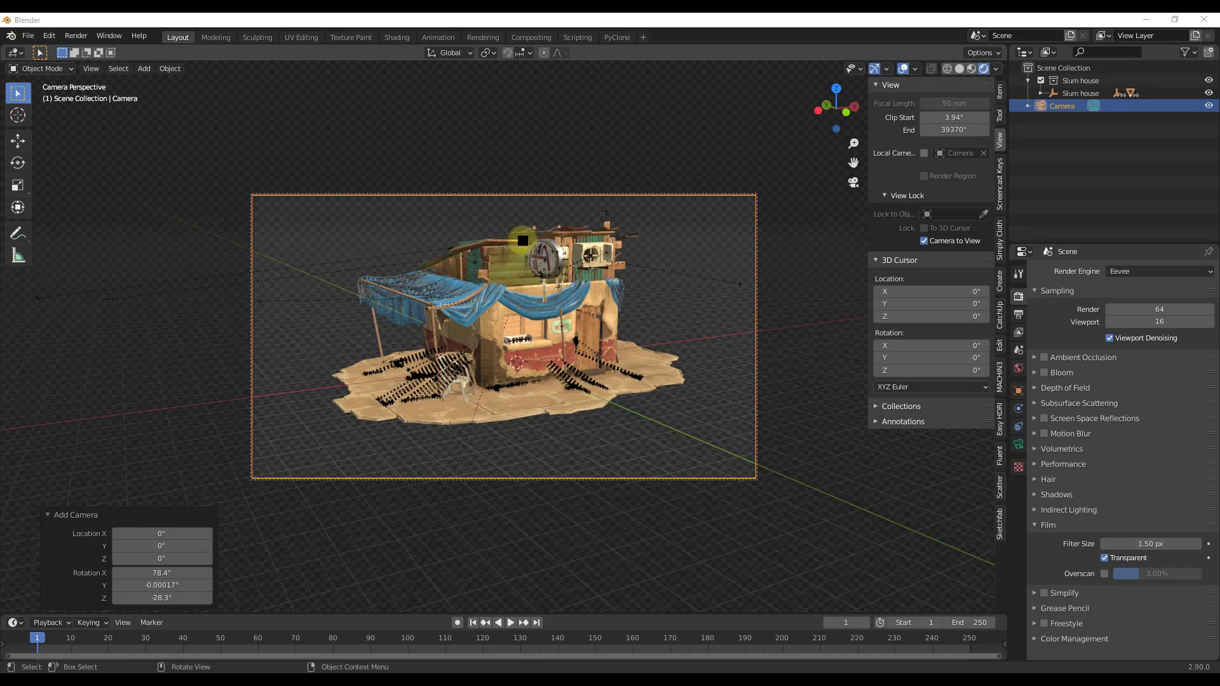
middle_drag(512, 276, 550, 282)
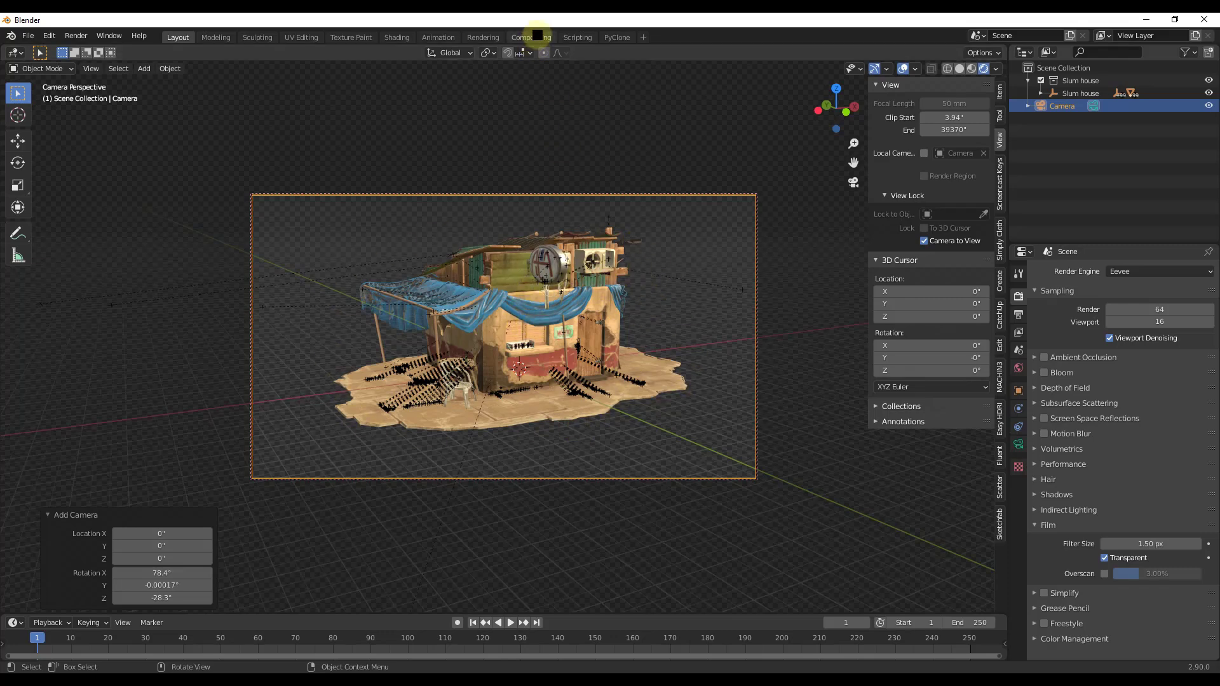
Step: Enable Use Nodes in the Compositing workspace and move the Composite node farther from the Render Layers node
click(531, 37)
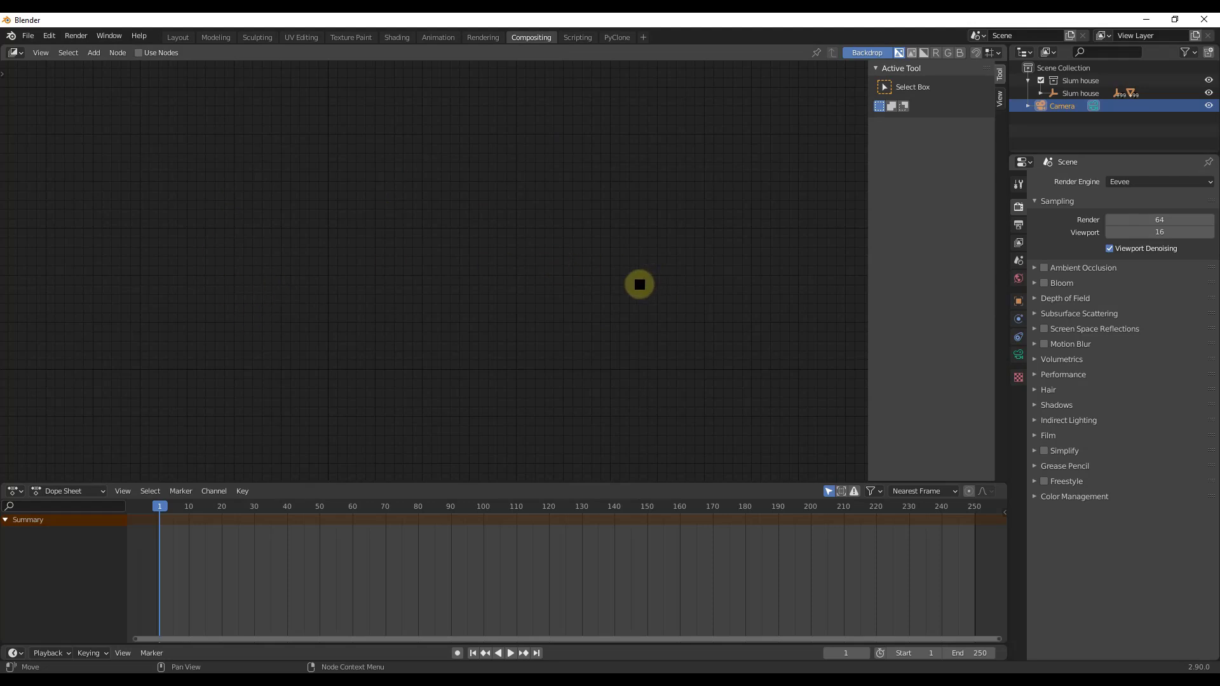
click(139, 53)
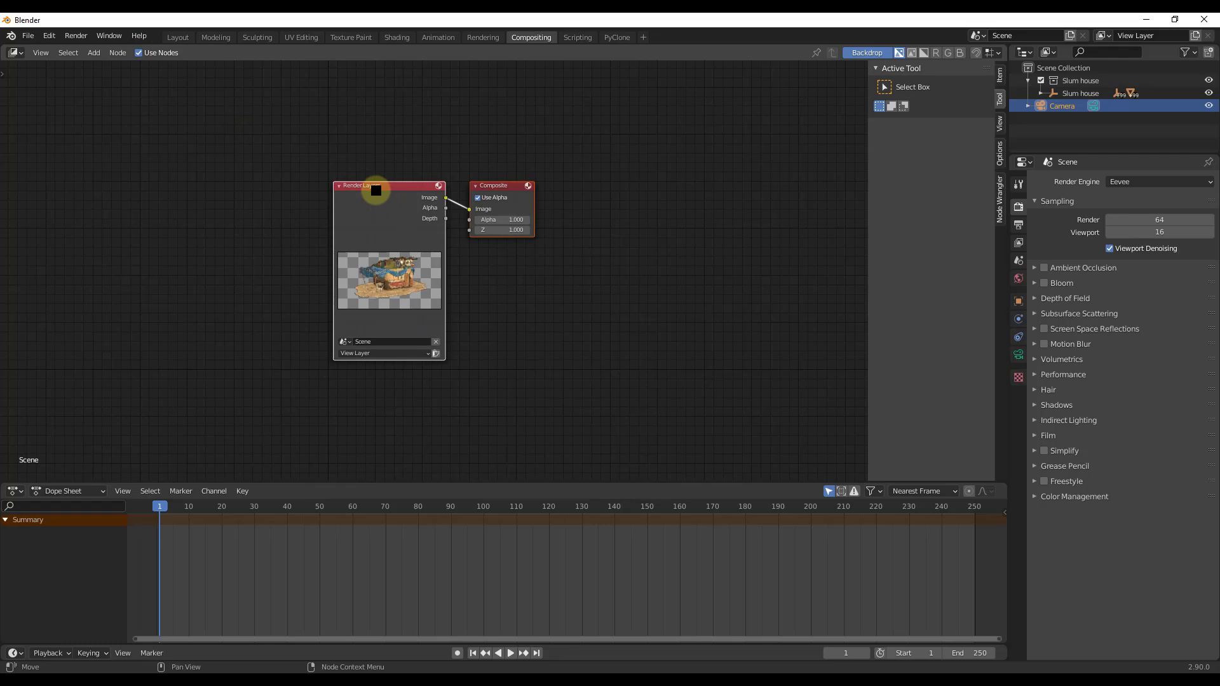
drag(376, 191, 369, 190)
click(497, 186)
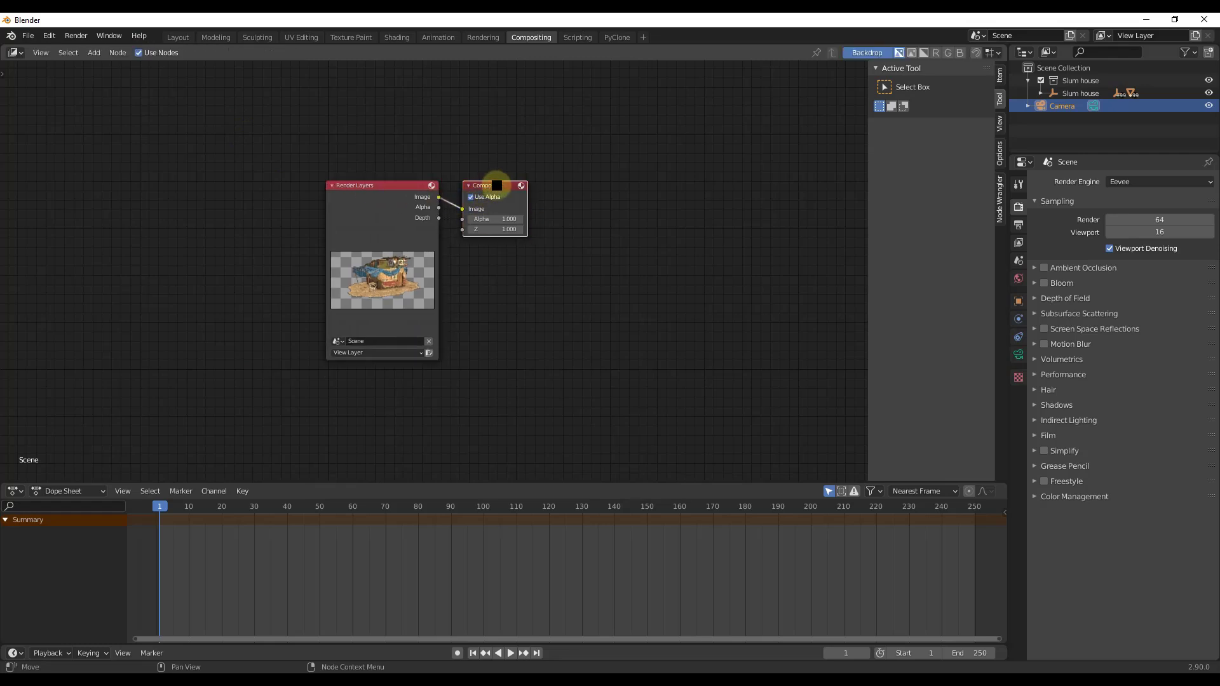
drag(497, 186, 644, 191)
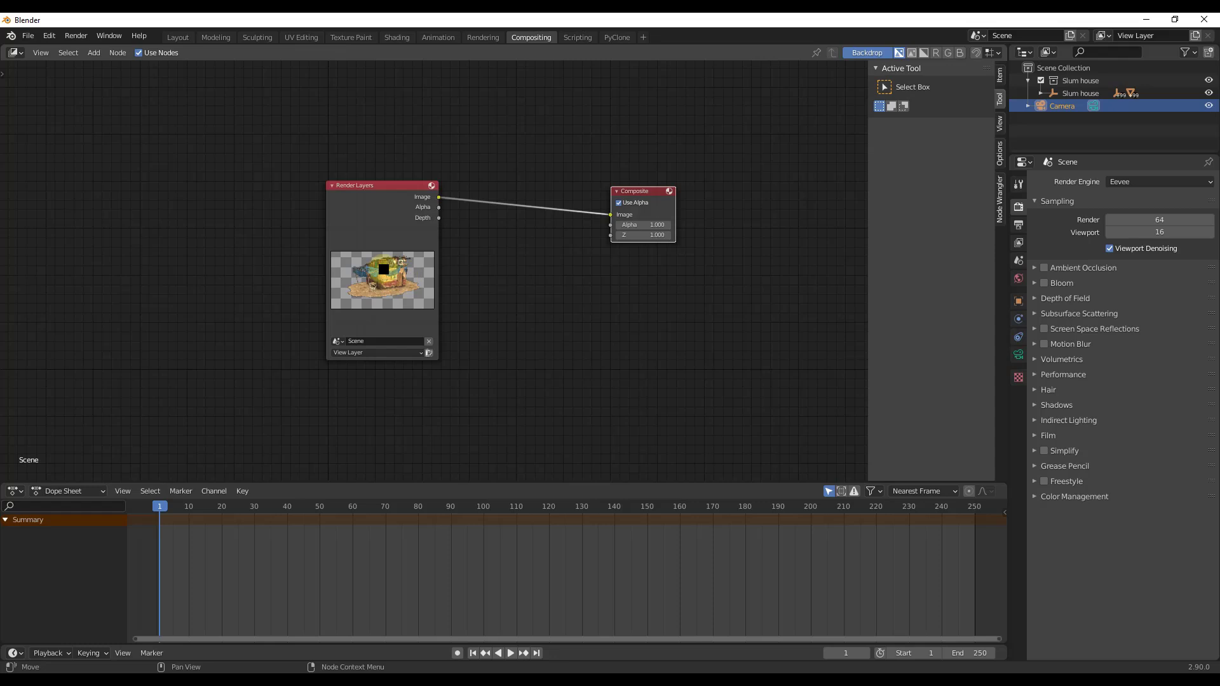
Step: Examine the Compositing and Sequencer pipeline options under Post Processing in the output properties
click(1018, 224)
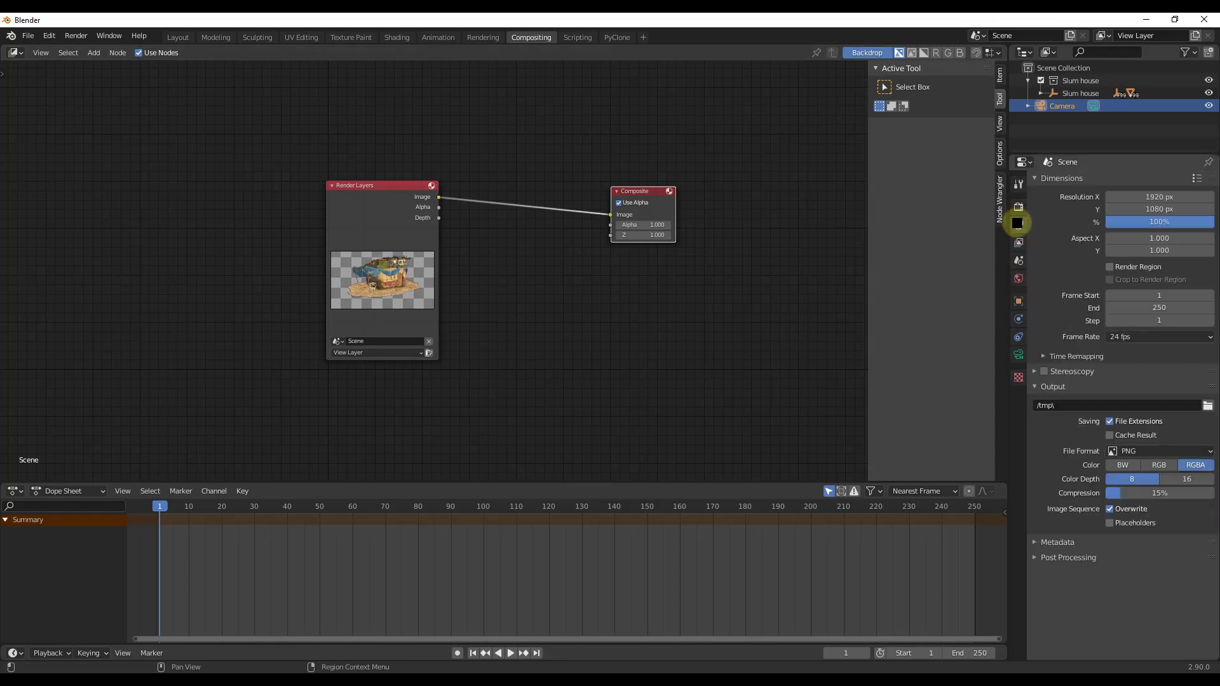
click(1059, 557)
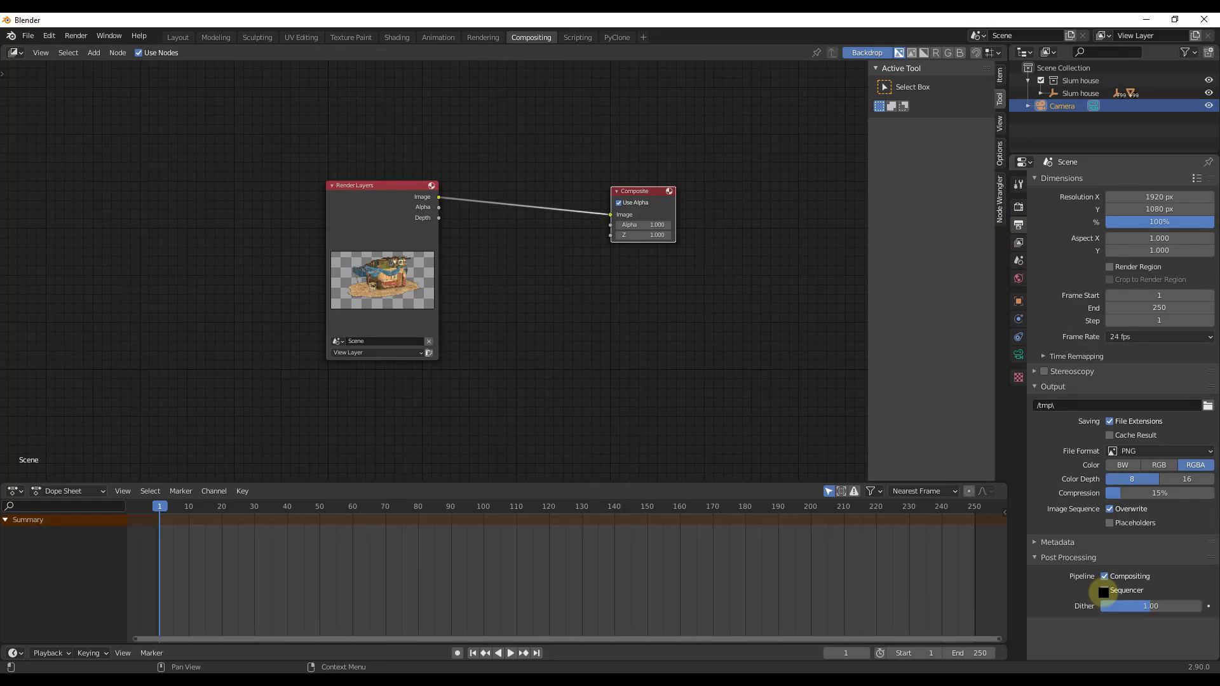
click(1068, 557)
Step: Move the Composite node farther away and insert an Alpha Over node into the link between Render Layers and Composite
scroll(305, 166, up, 1)
click(305, 163)
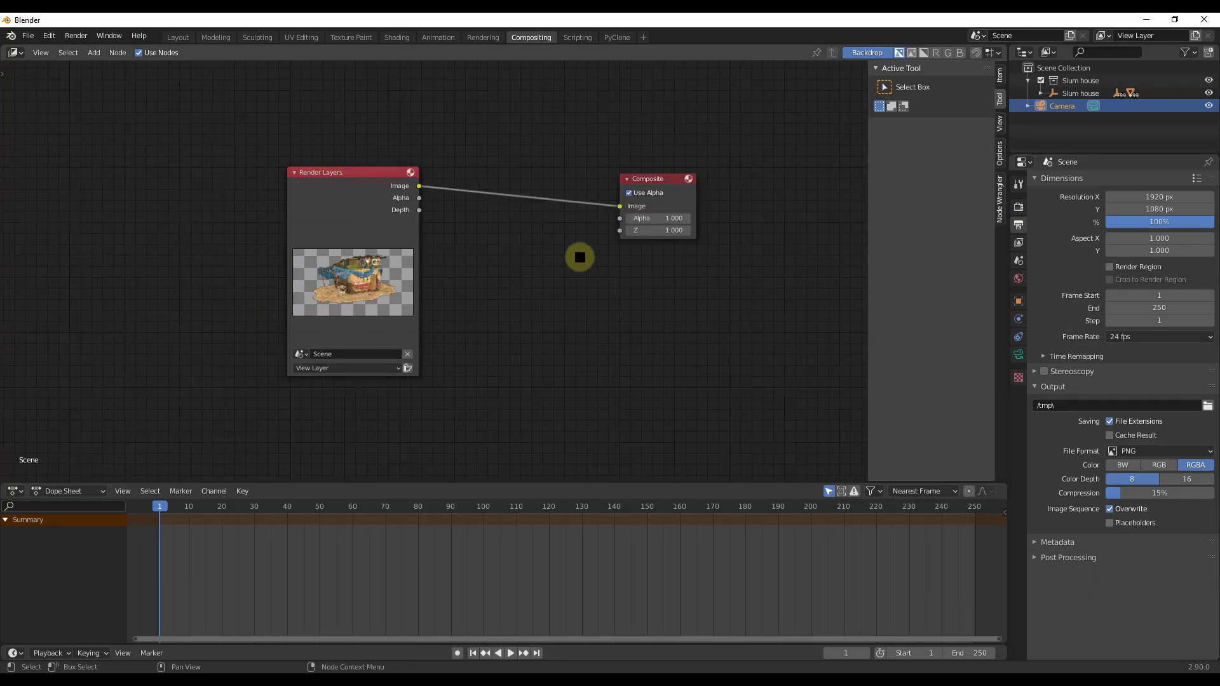
drag(657, 180, 687, 182)
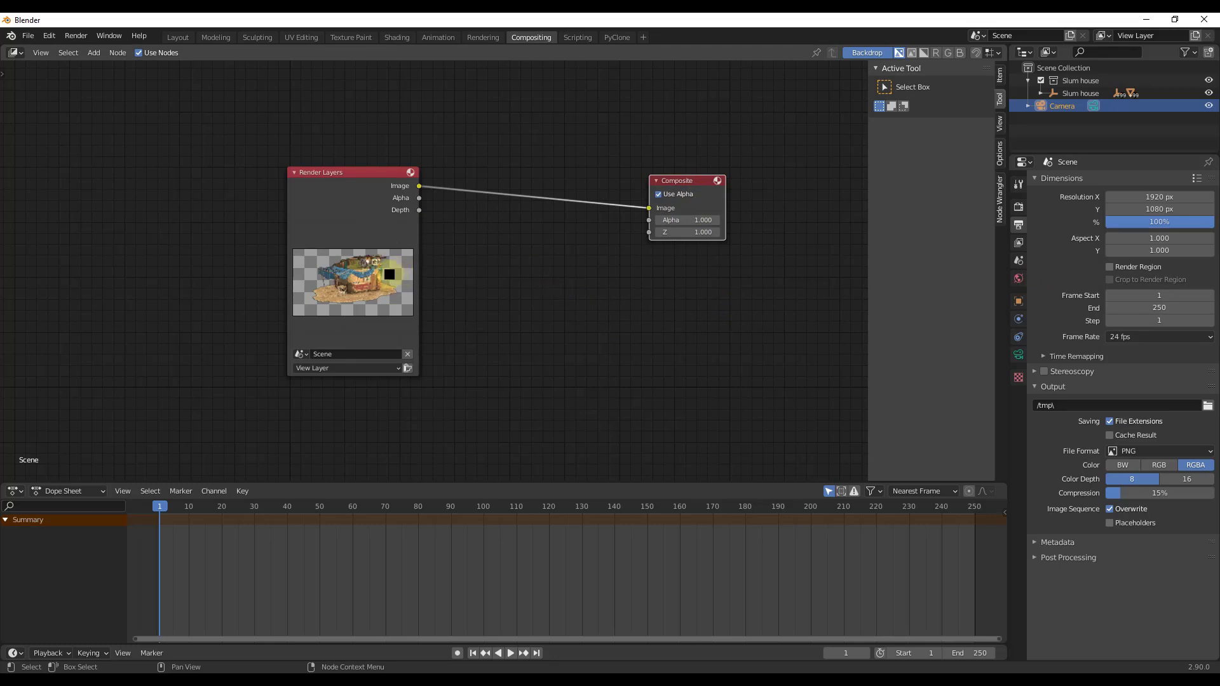
drag(686, 186, 711, 185)
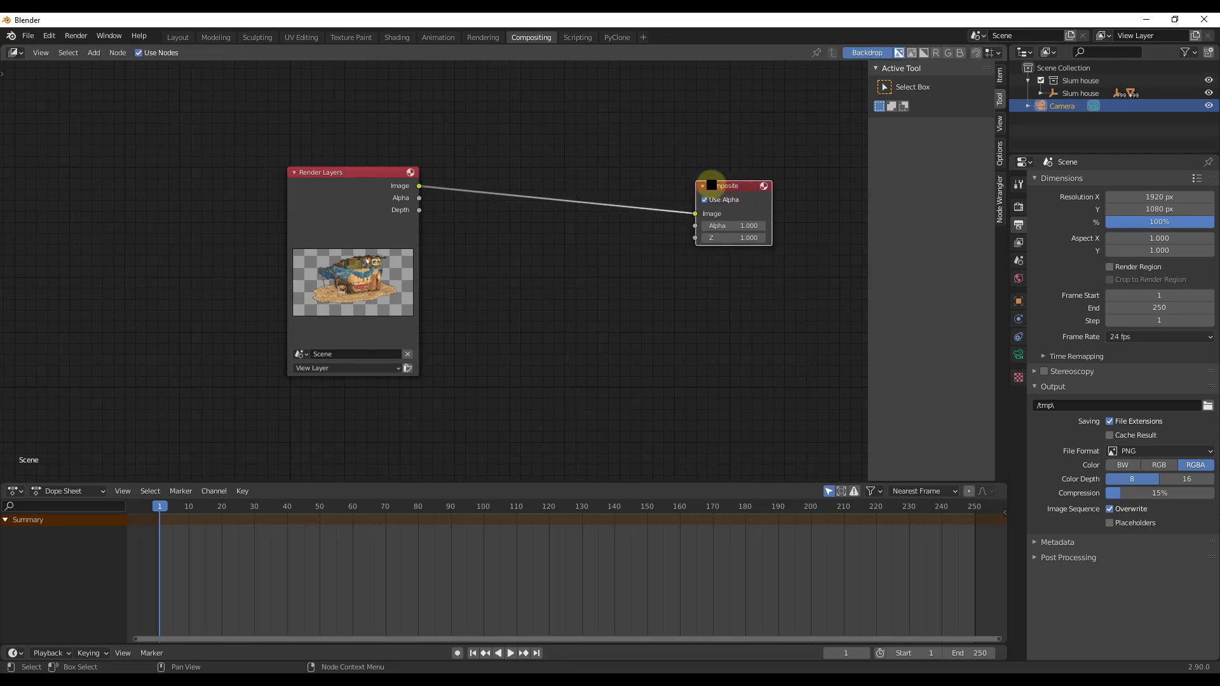
key(shift+a)
click(522, 217)
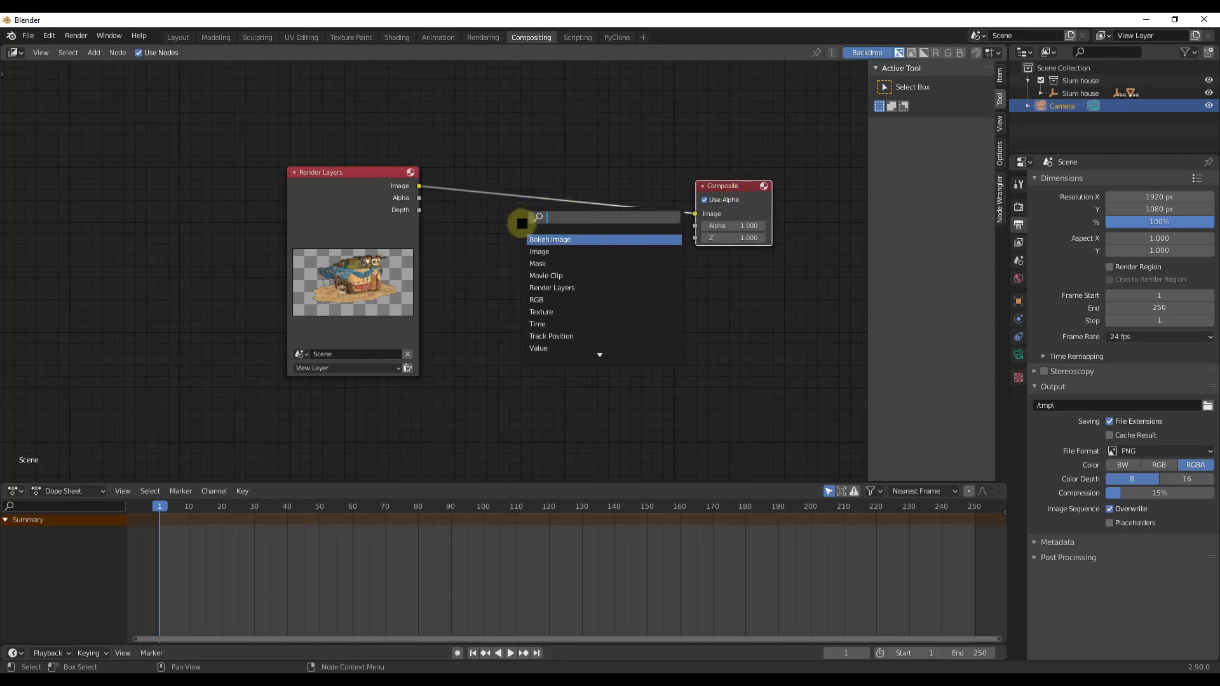
text(al)
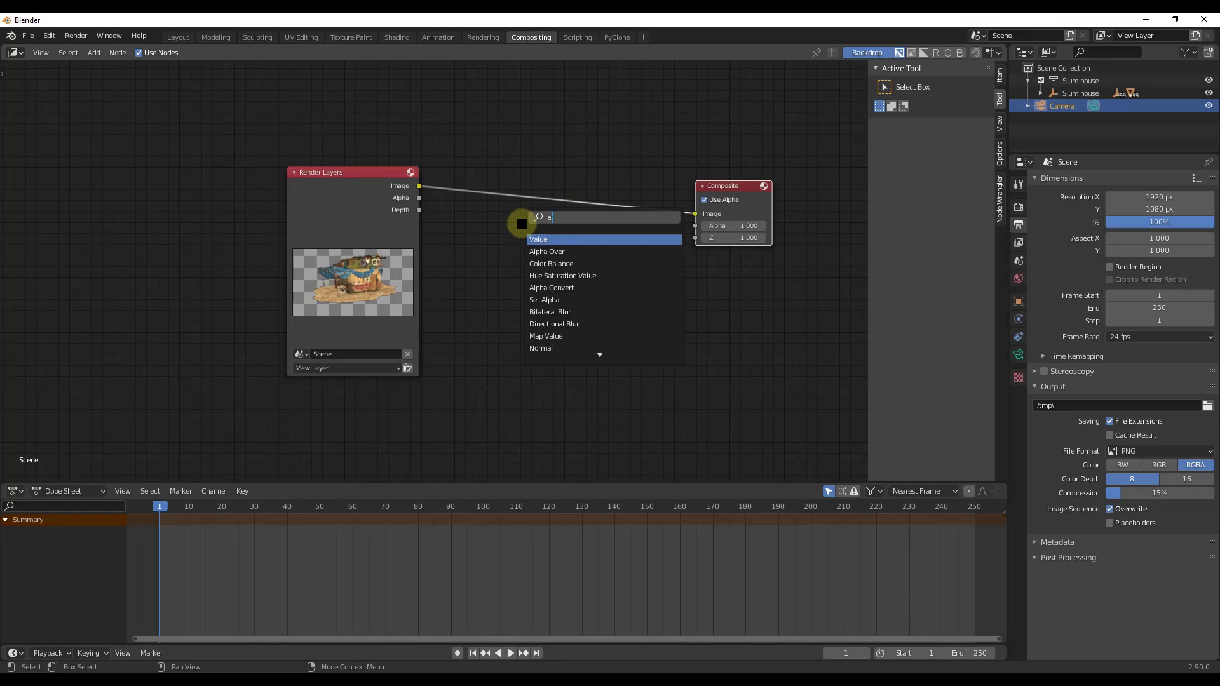
text(pha)
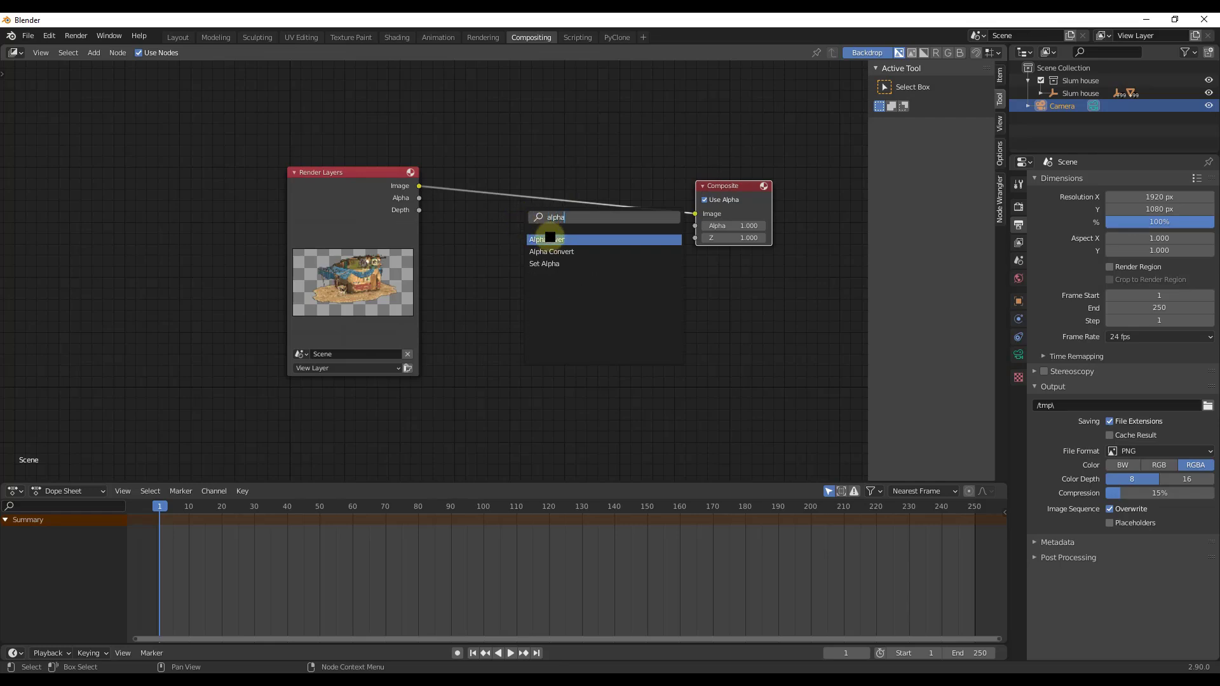
click(550, 239)
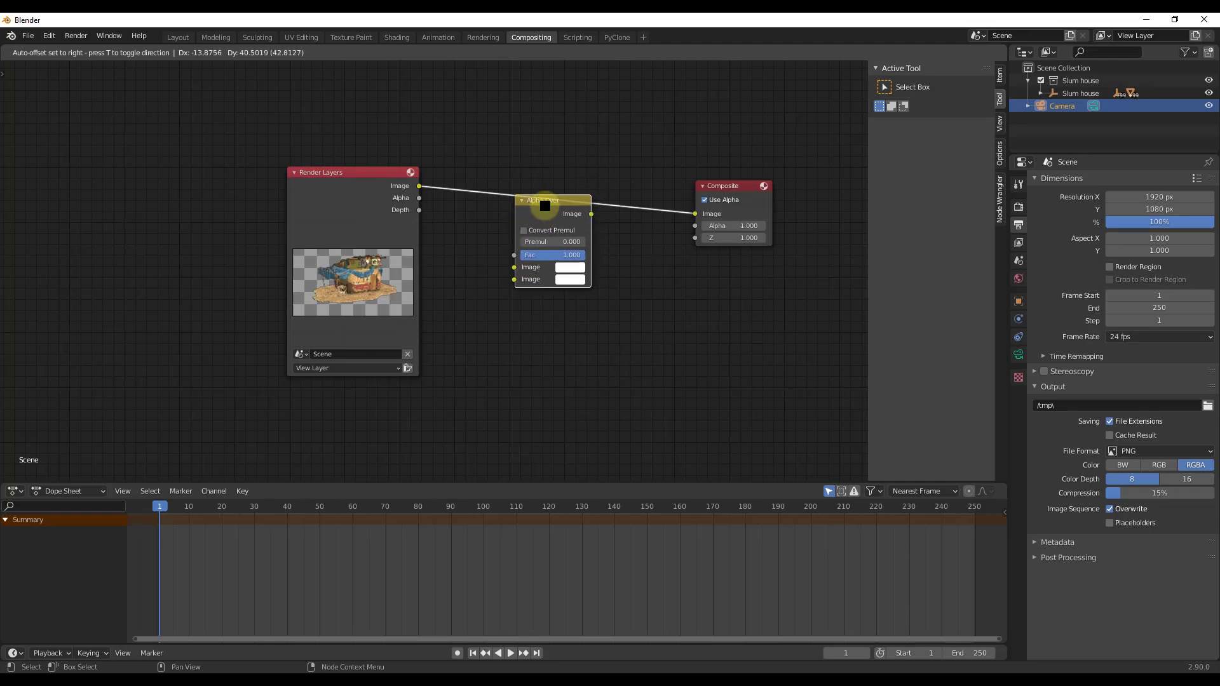
click(552, 186)
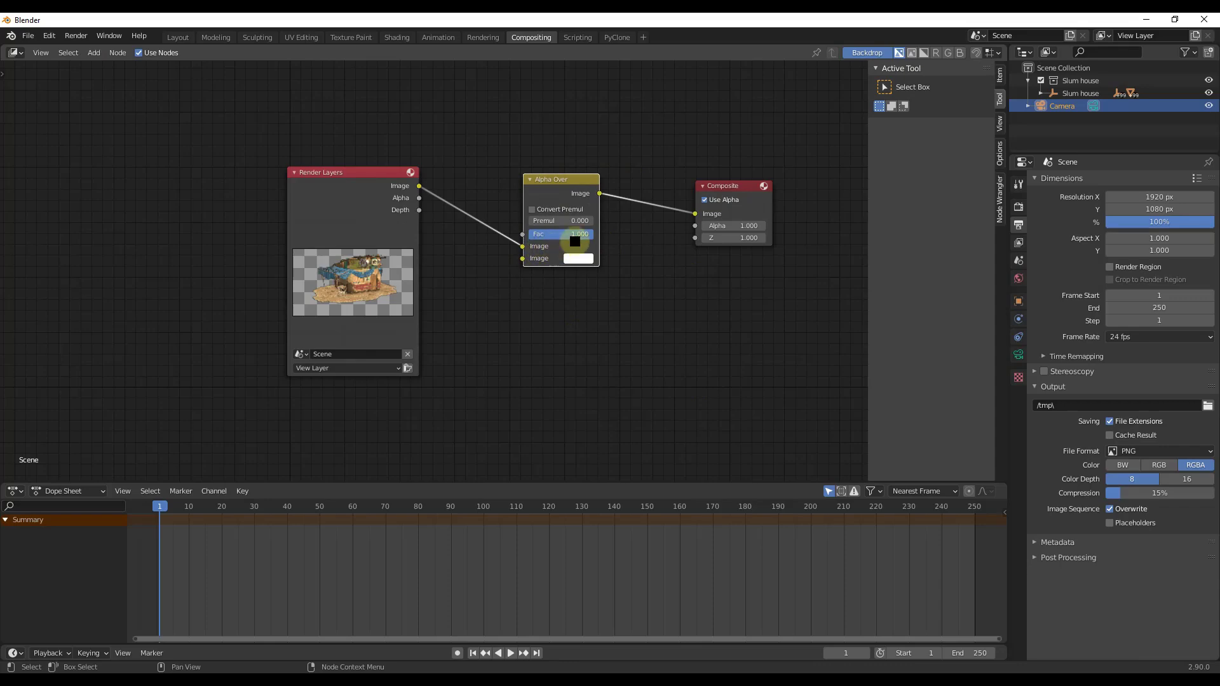
Step: Render the image to check the result of the Alpha Over node
click(86, 37)
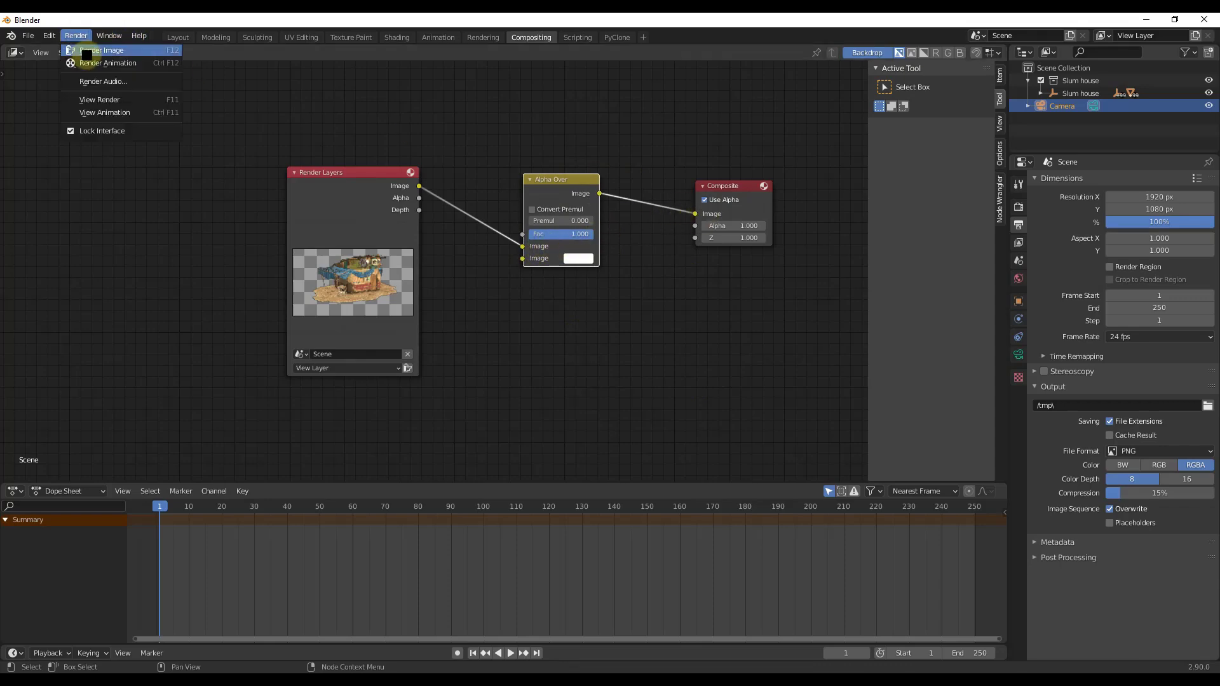
click(85, 47)
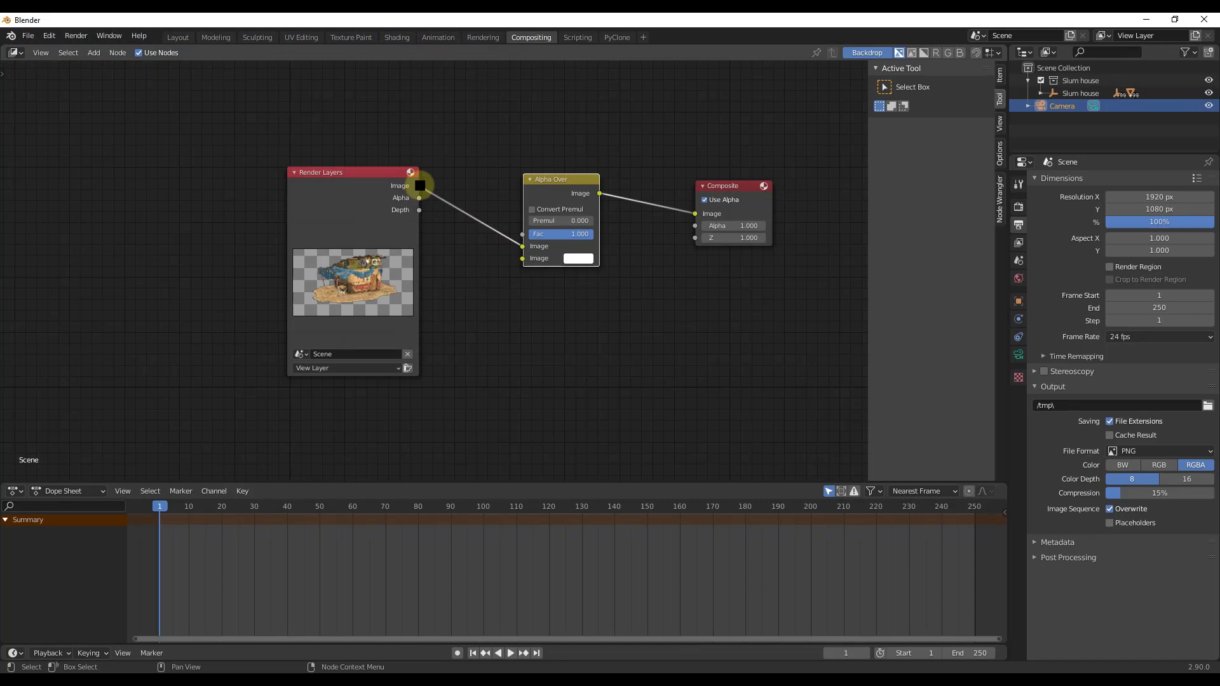
Step: Reconnect the Render Layers Image output to the second Image input of Alpha Over and set its Premul to 1
mouse_move(420, 185)
mouse_down()
mouse_move(523, 259)
mouse_move(479, 185)
mouse_move(441, 204)
mouse_move(415, 187)
mouse_up()
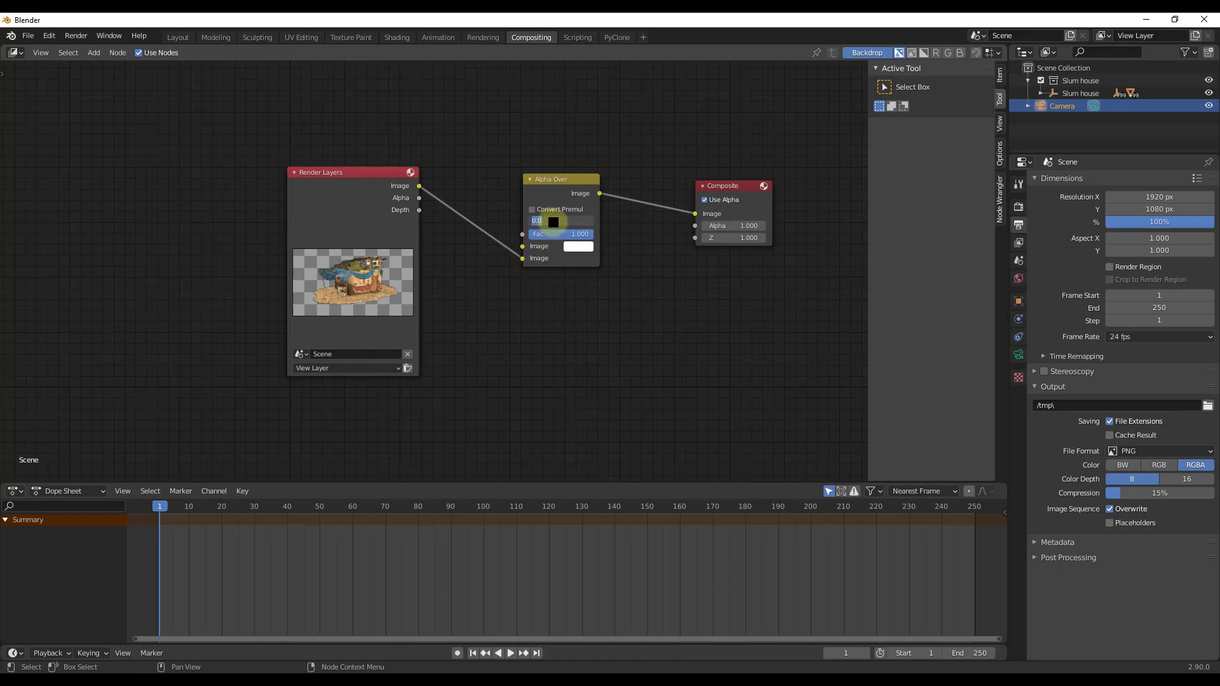
key(Return)
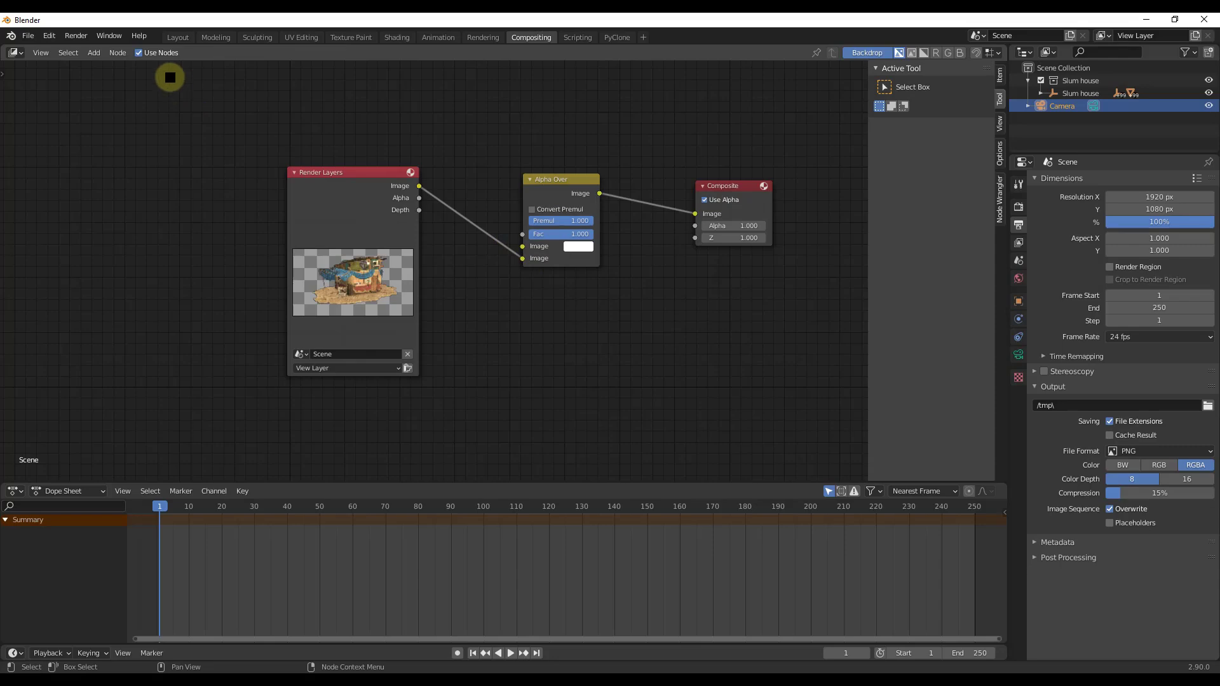
Step: Render the image to check the house over the white Alpha Over background, and close the render window
click(76, 36)
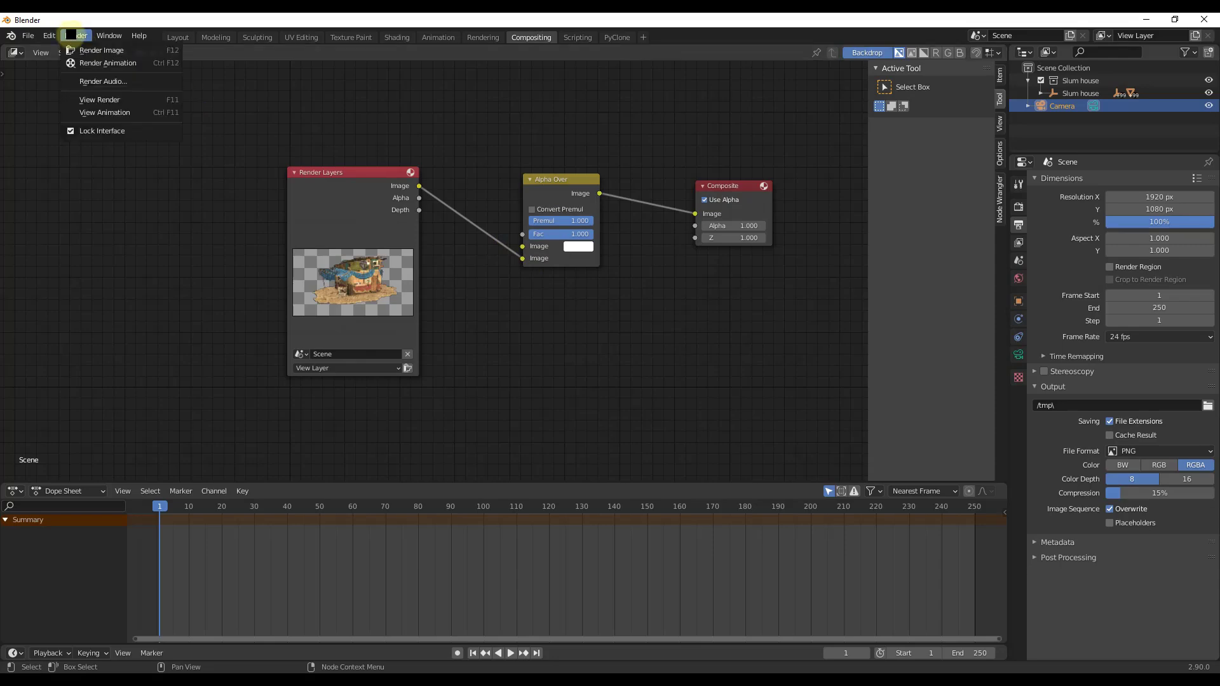
click(86, 50)
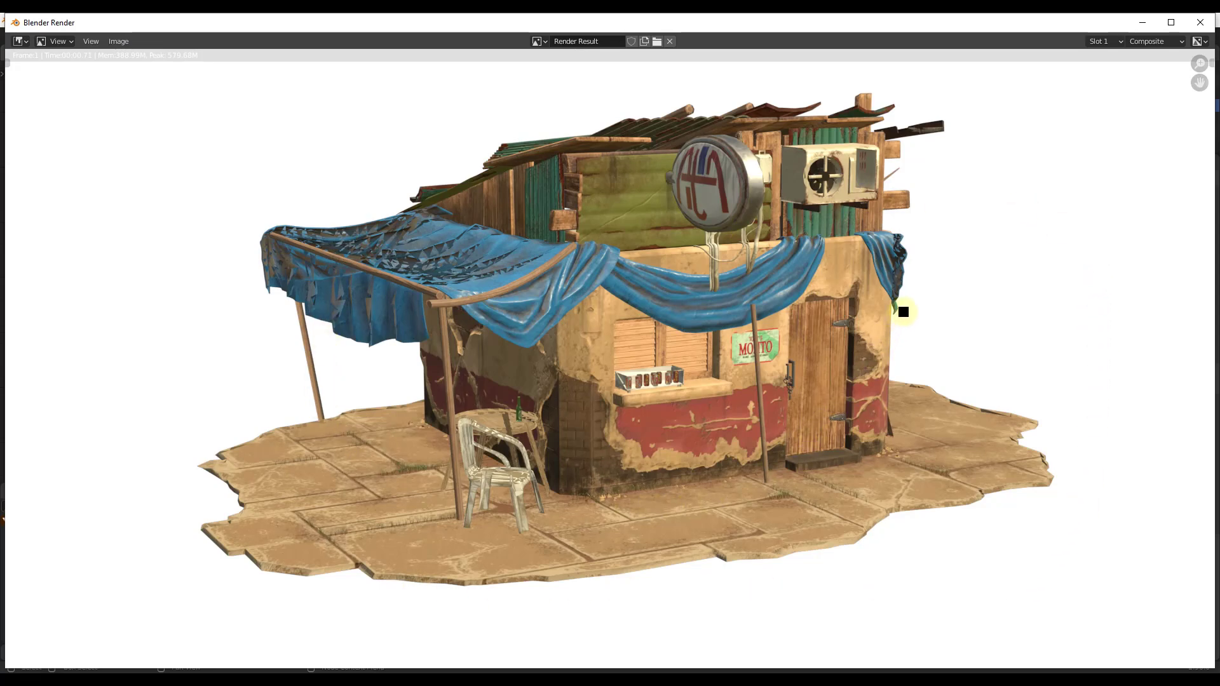
click(1201, 23)
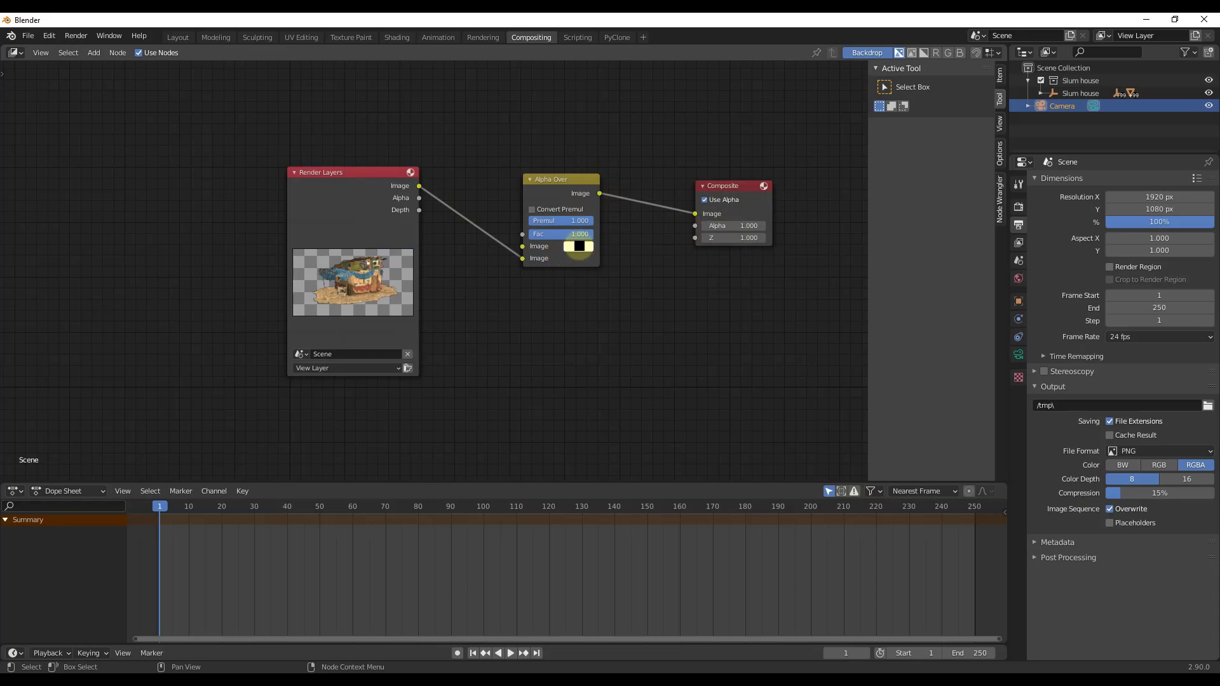
Step: Change the Alpha Over node's background Image colour to light yellow (hue 0.133, saturation 0.457) and render the image to check it
click(579, 246)
drag(619, 147, 595, 142)
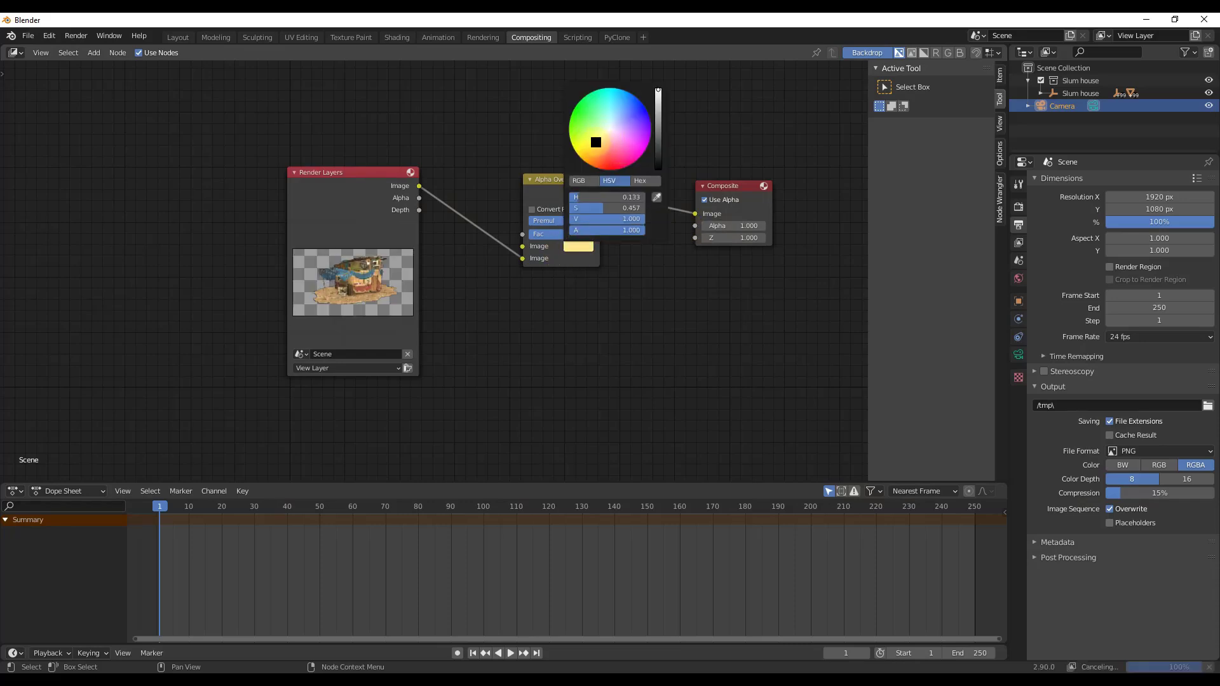
click(75, 35)
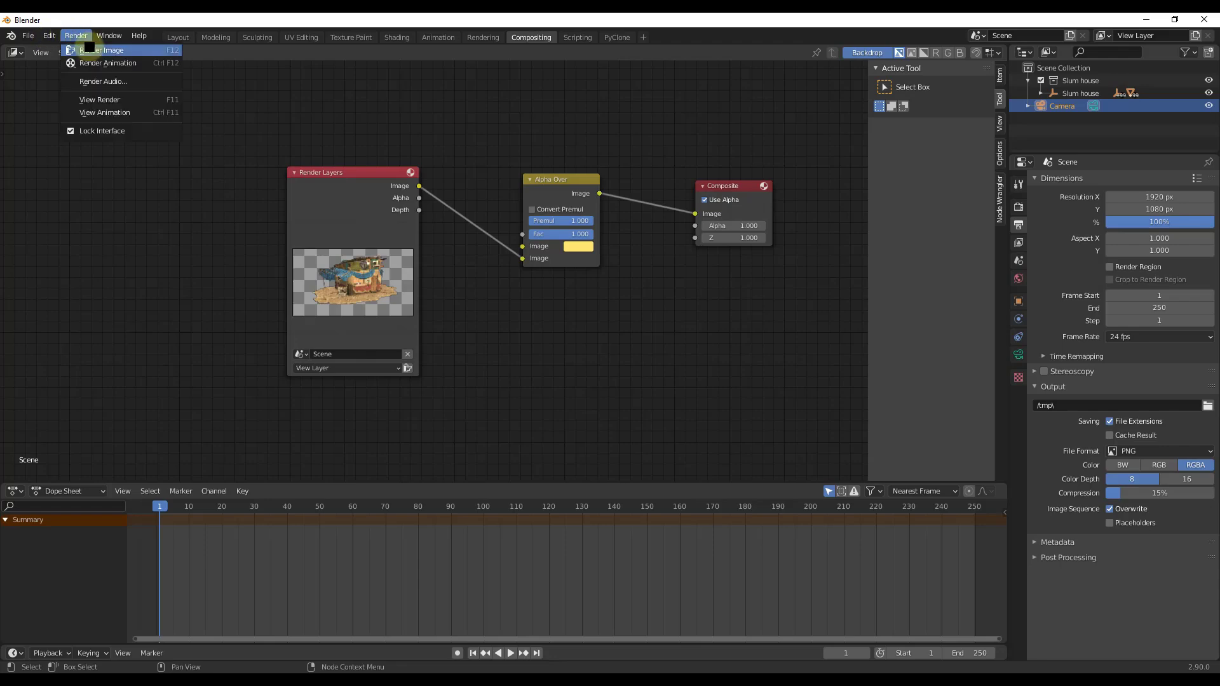
click(89, 49)
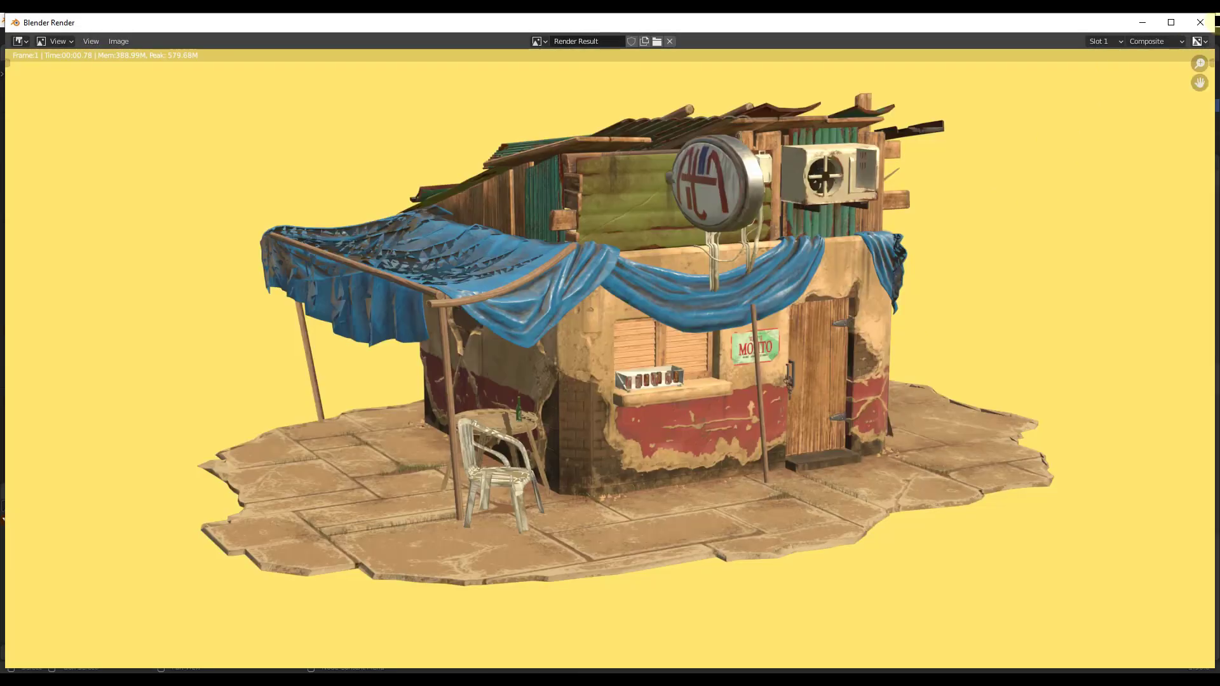
click(1200, 22)
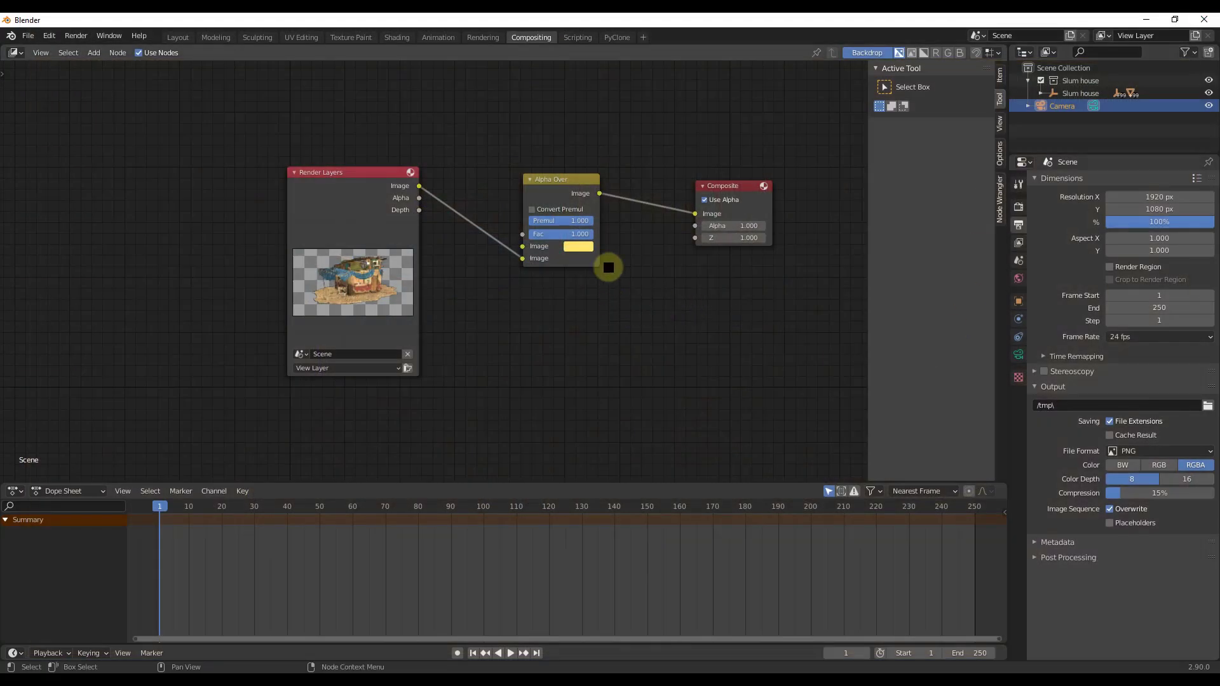
Step: Move the Alpha Over and Composite nodes up and farther away from Render Layers to make room in the node tree
drag(559, 170, 554, 163)
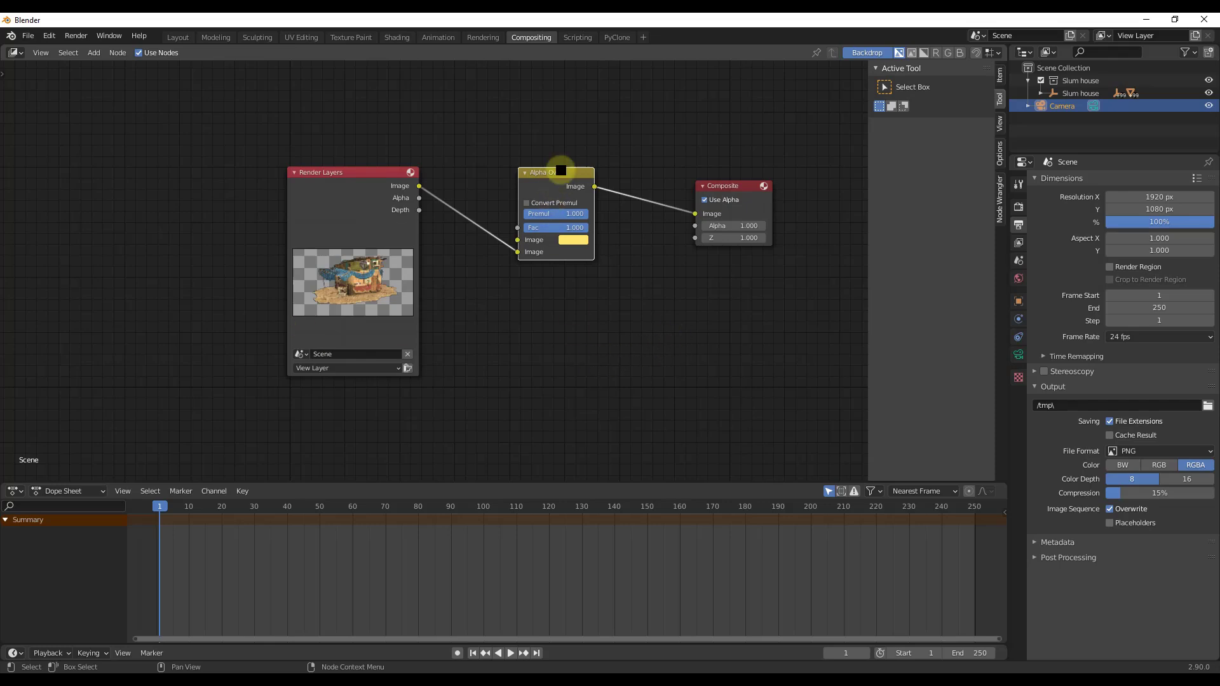
drag(572, 155, 596, 127)
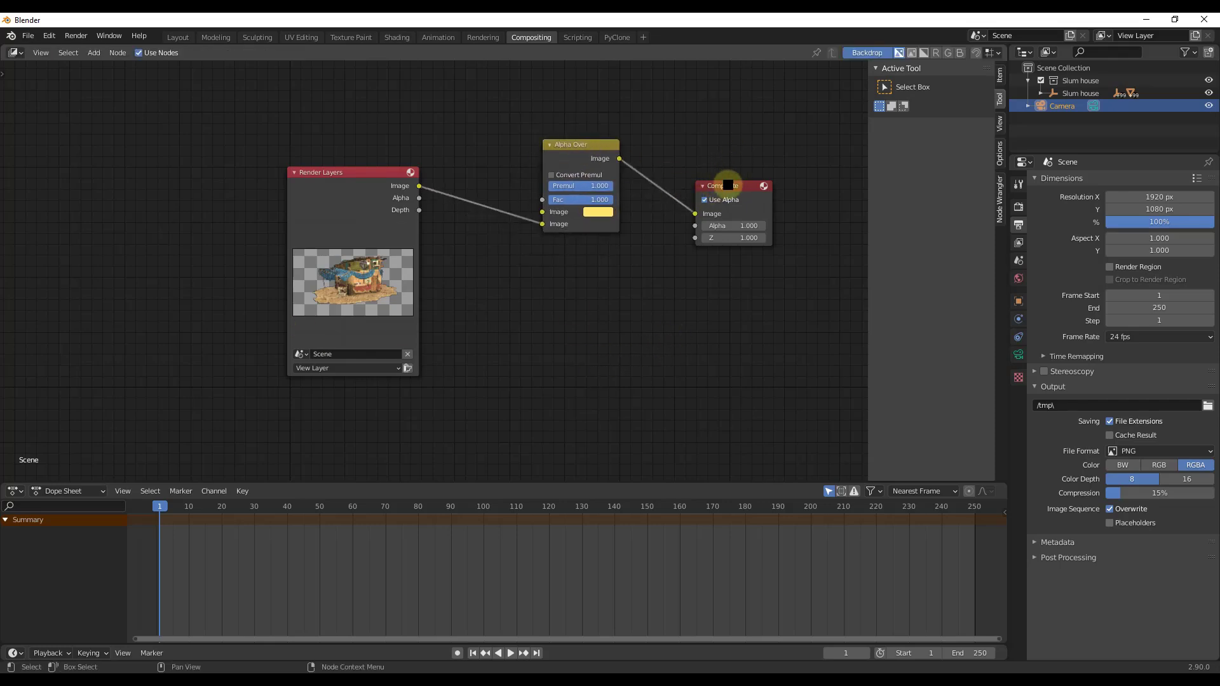
drag(727, 185, 753, 159)
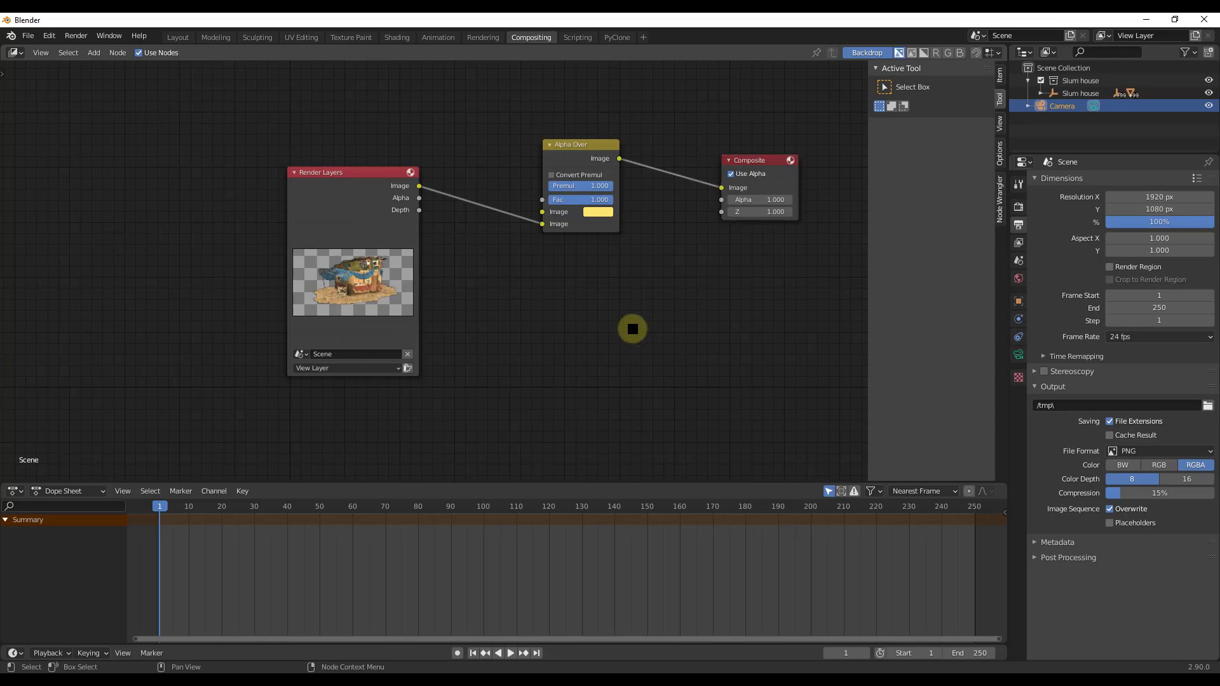
Step: Add a Viewer node below Composite and connect the Alpha Over Image output to the Viewer's Image input
key(shift+a)
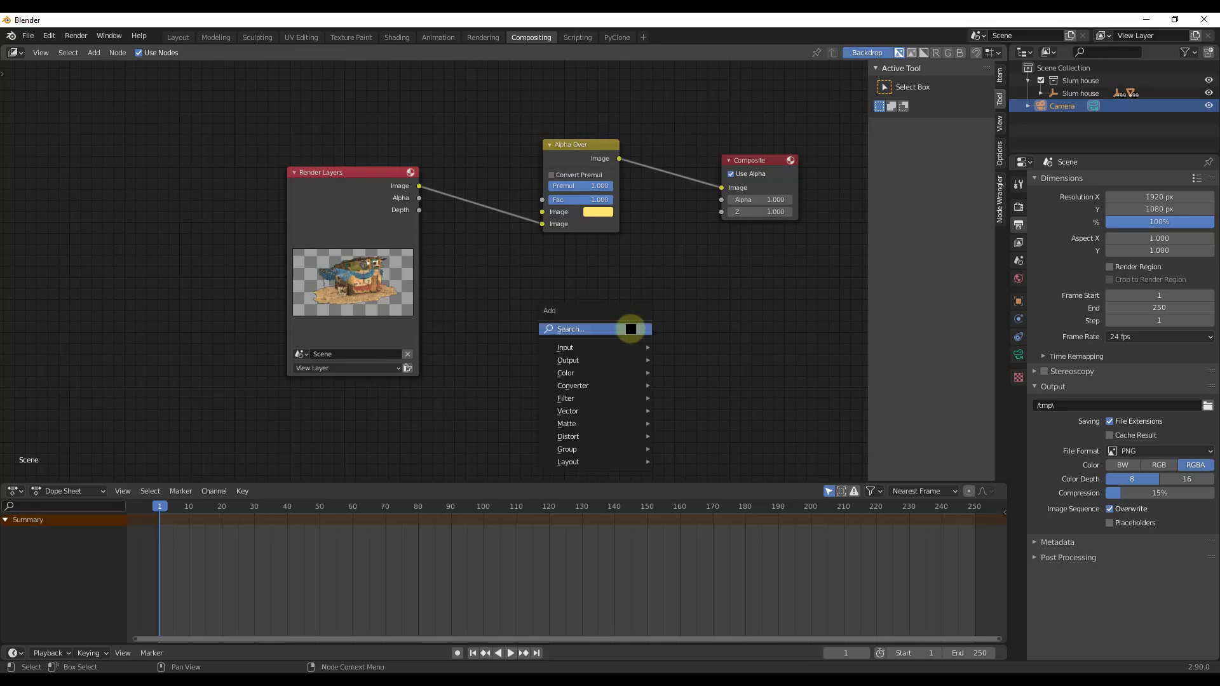
click(630, 328)
text(viewer)
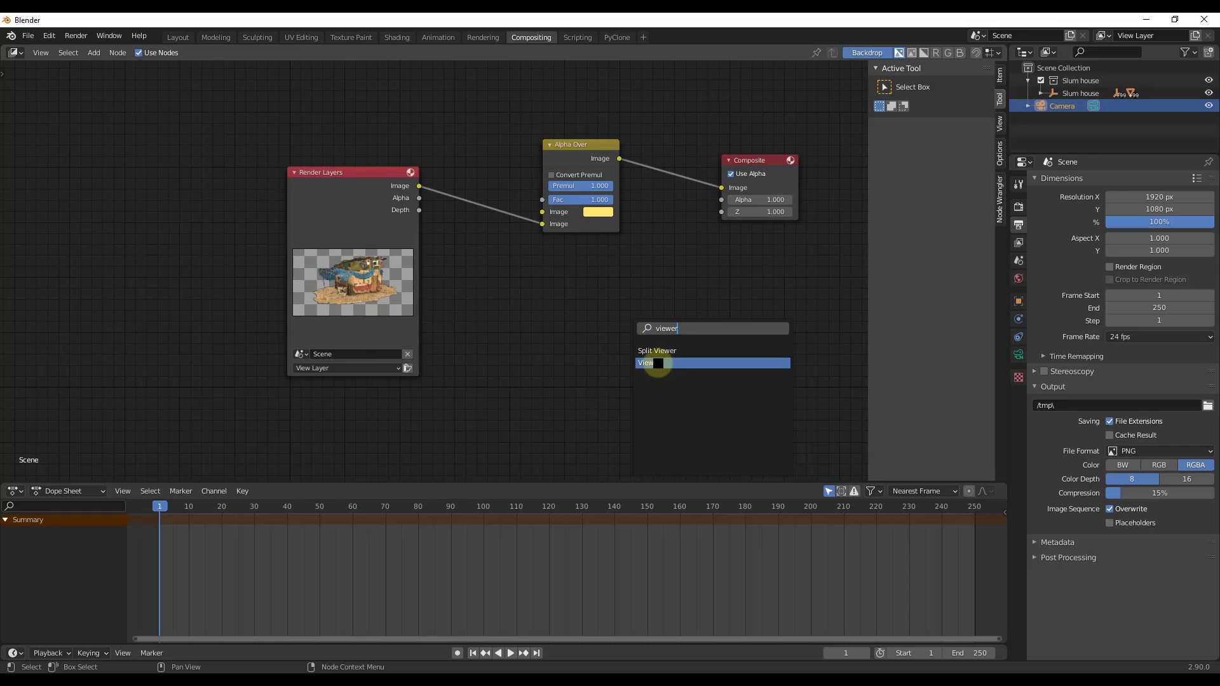
click(657, 362)
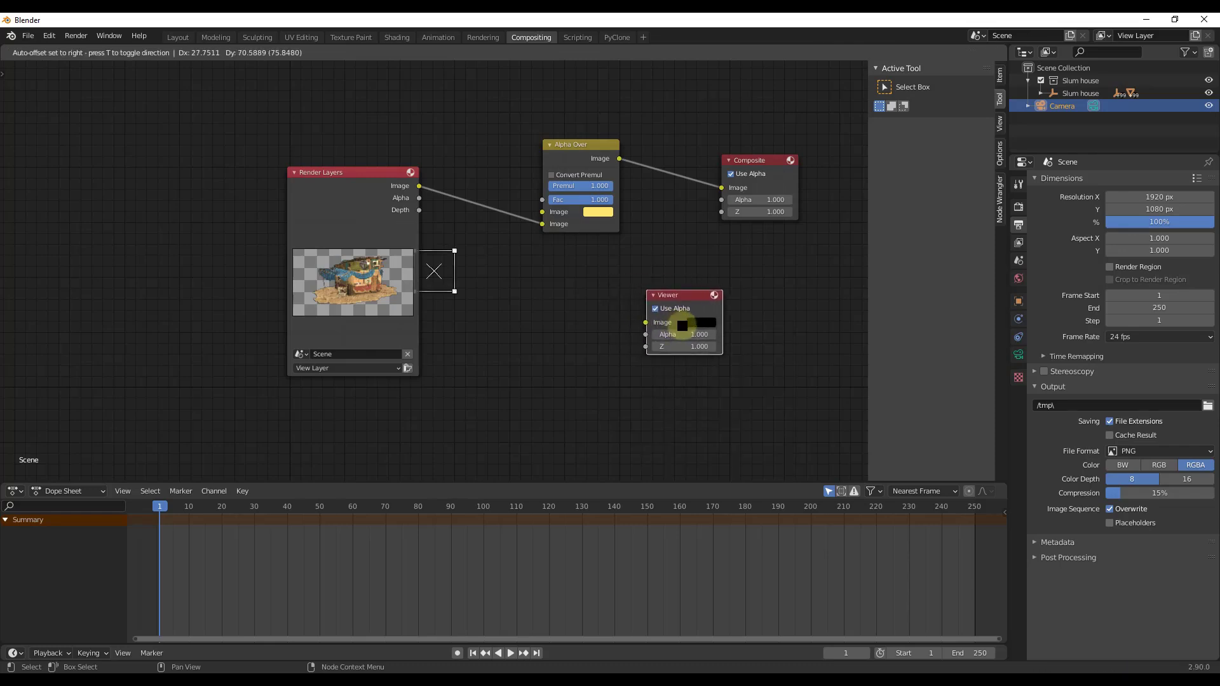
click(750, 277)
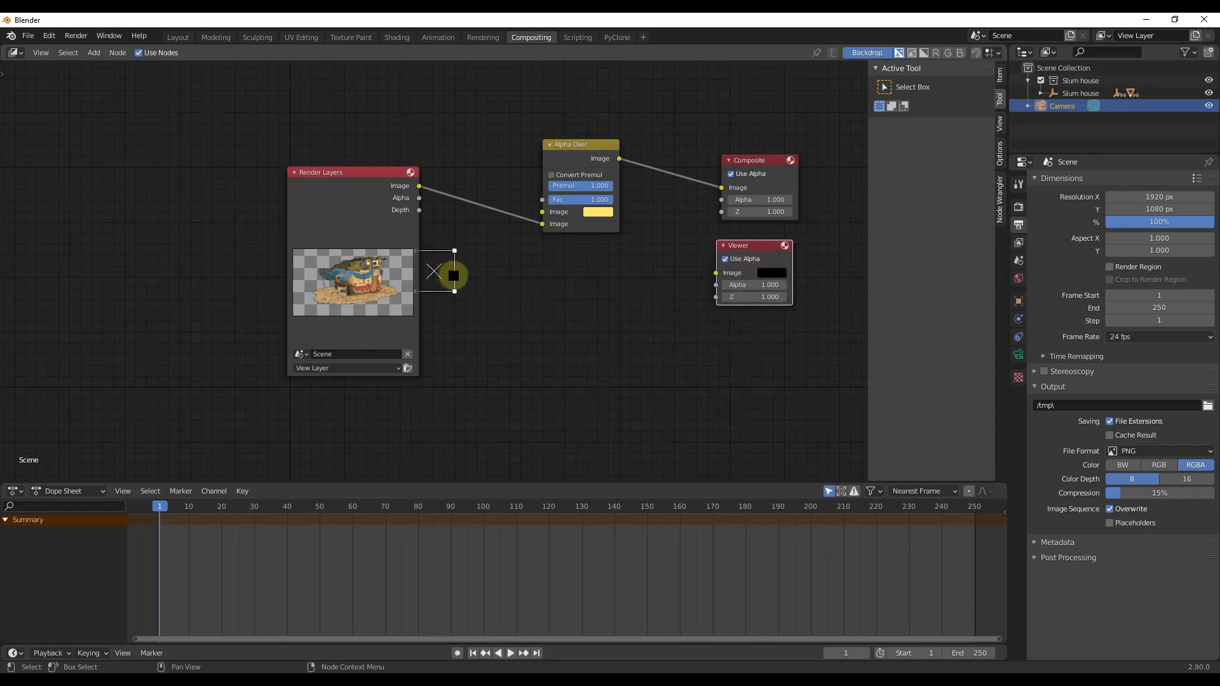
drag(619, 159, 716, 274)
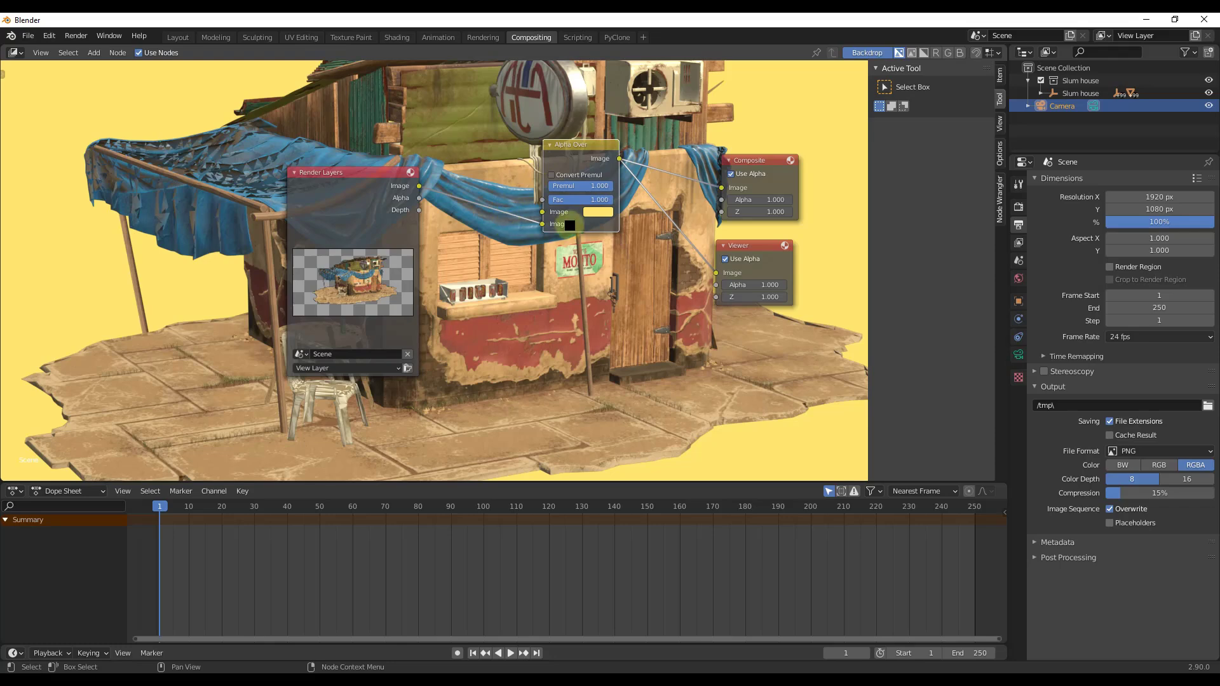
Step: Change the Alpha Over background colour to light peach (hue about 0.074, saturation about 0.413) and watch it update in the backdrop
click(597, 212)
mouse_move(632, 88)
mouse_down()
mouse_move(608, 99)
mouse_move(655, 75)
mouse_move(621, 110)
mouse_up()
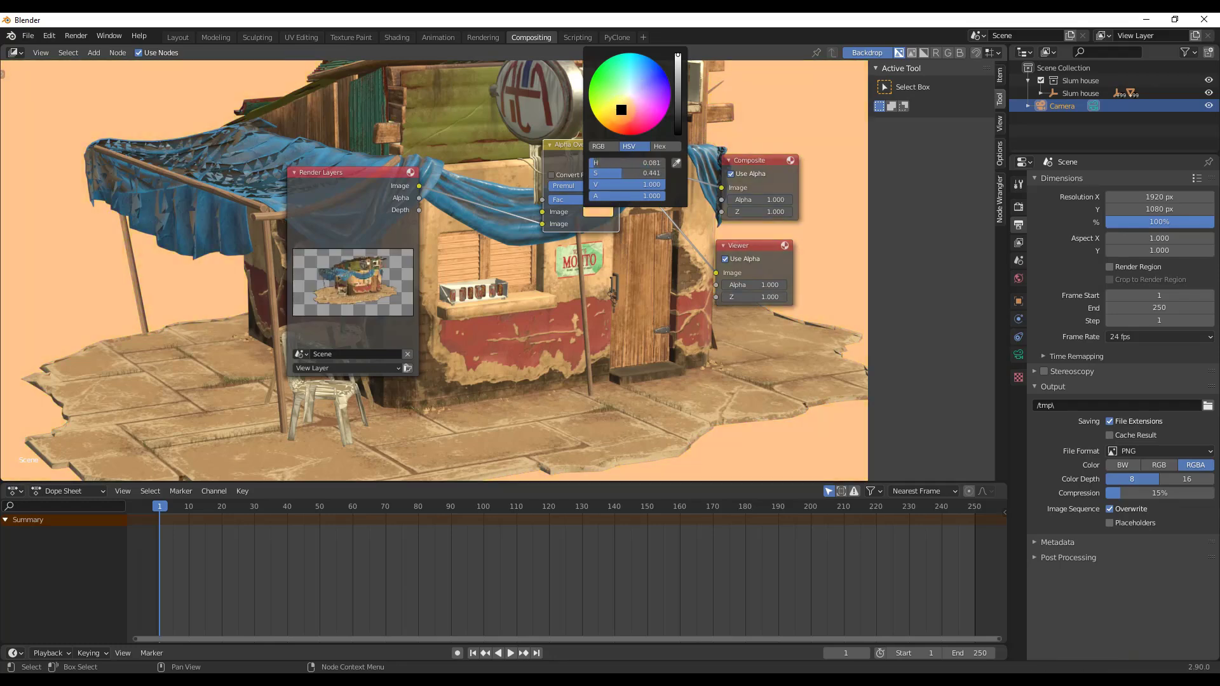
scroll(580, 327, up, 2)
scroll(621, 305, down, 2)
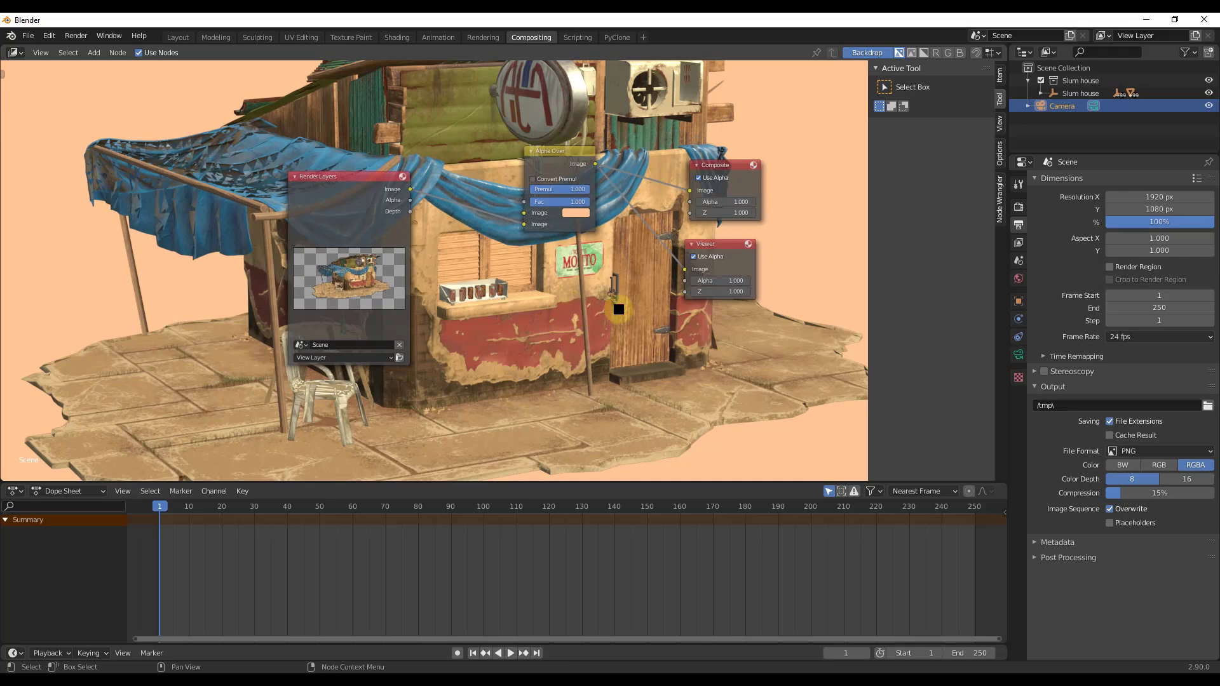
scroll(586, 275, up, 2)
scroll(585, 275, down, 2)
scroll(559, 285, up, 1)
scroll(465, 314, down, 2)
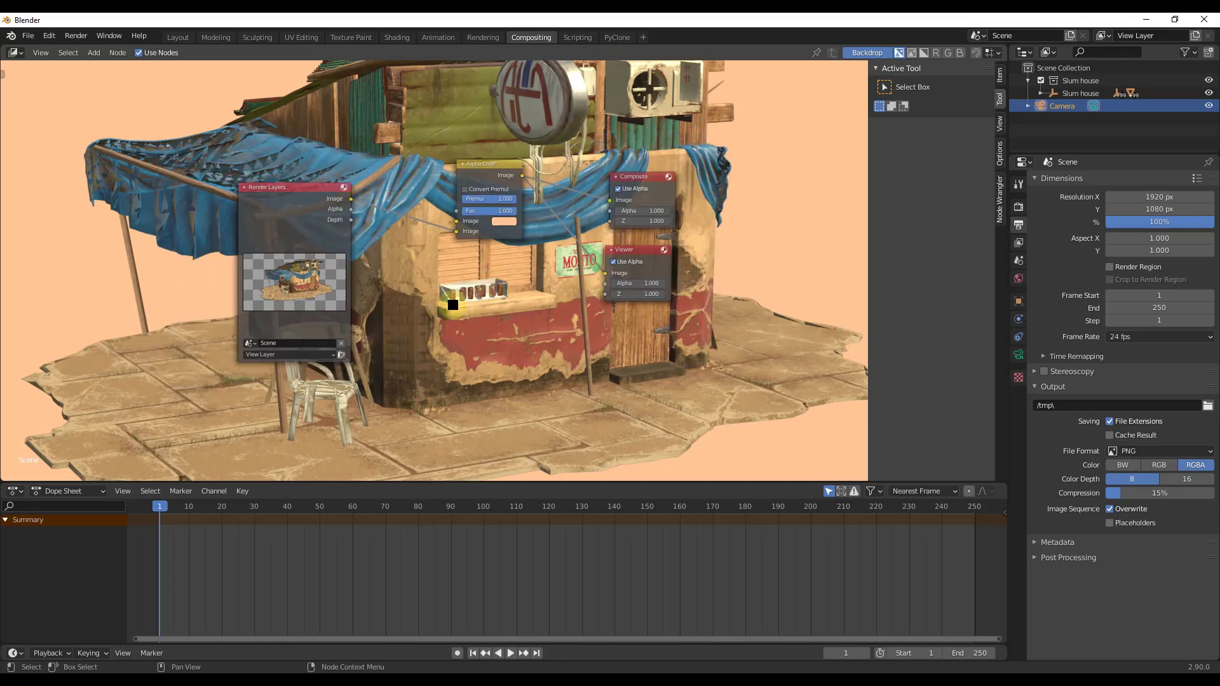
Step: Zoom and reposition the backdrop image until nearly the whole composited render fits behind the nodes
key(v)
key(v)
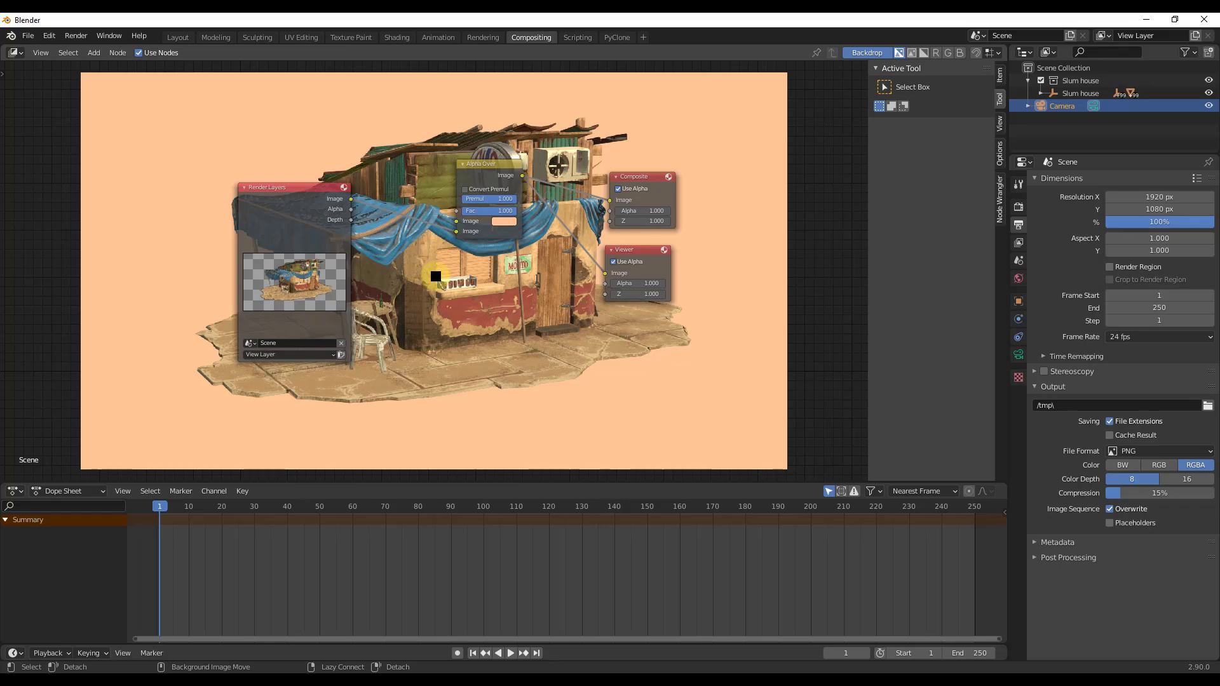
key(alt+v)
key(alt+v)
key(alt+v)
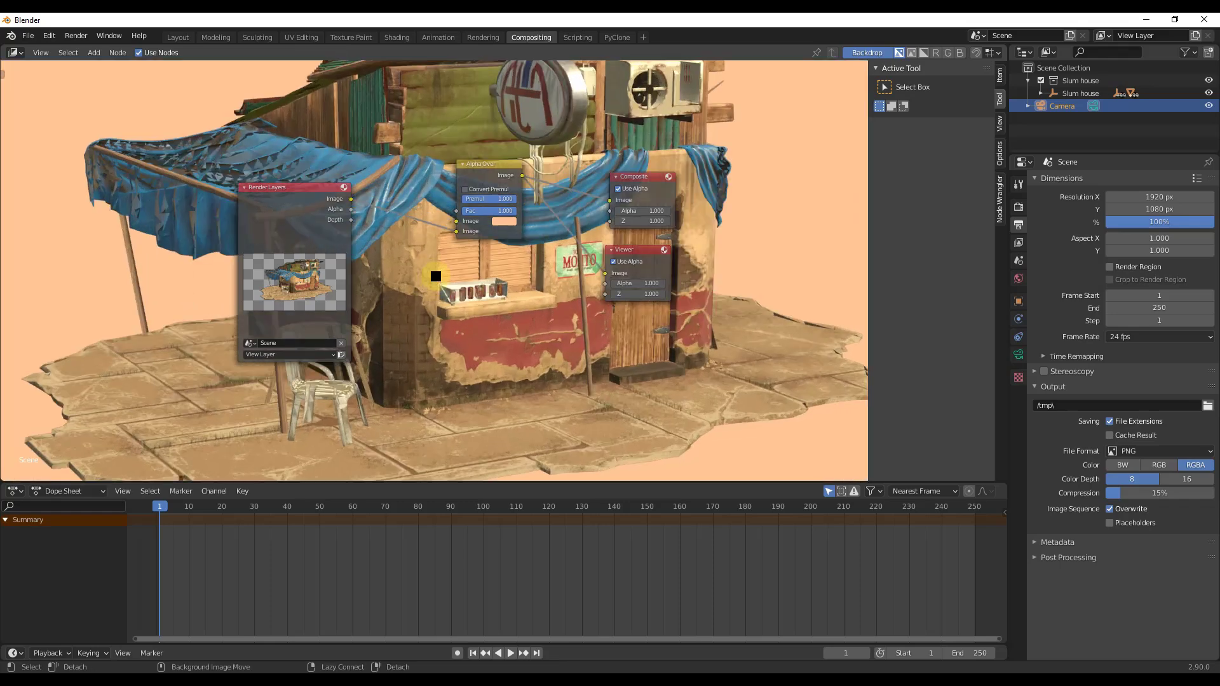
key(alt+v)
key(v)
key(v)
key(v)
key(v)
alt+middle_drag(436, 276, 472, 287)
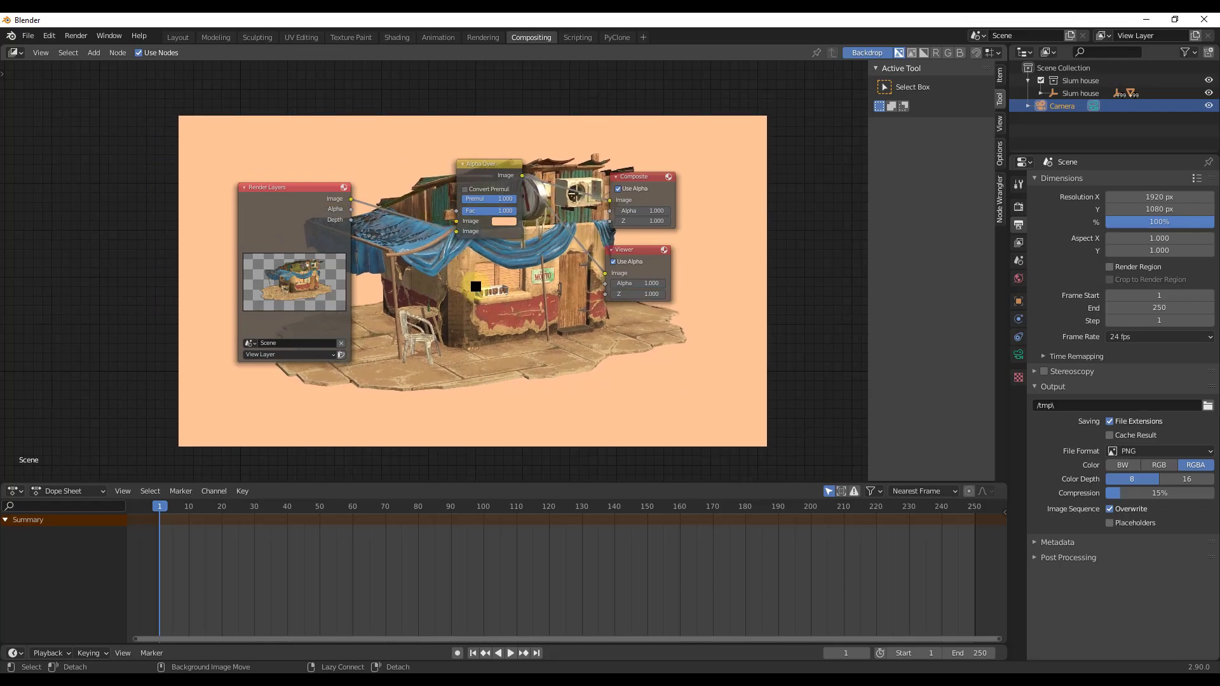
key(v)
key(v)
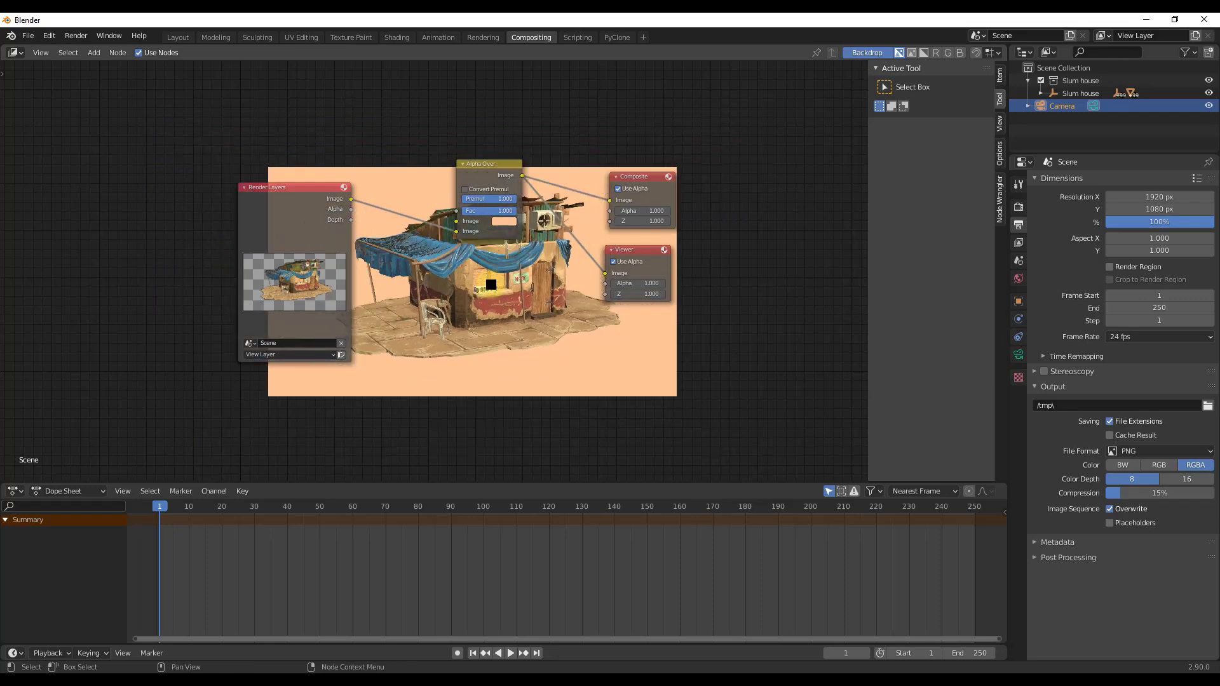
key(alt+v)
key(alt+v)
key(alt+v)
mouse_move(464, 341)
middle_down()
mouse_move(361, 282)
mouse_move(476, 311)
mouse_move(479, 333)
middle_up()
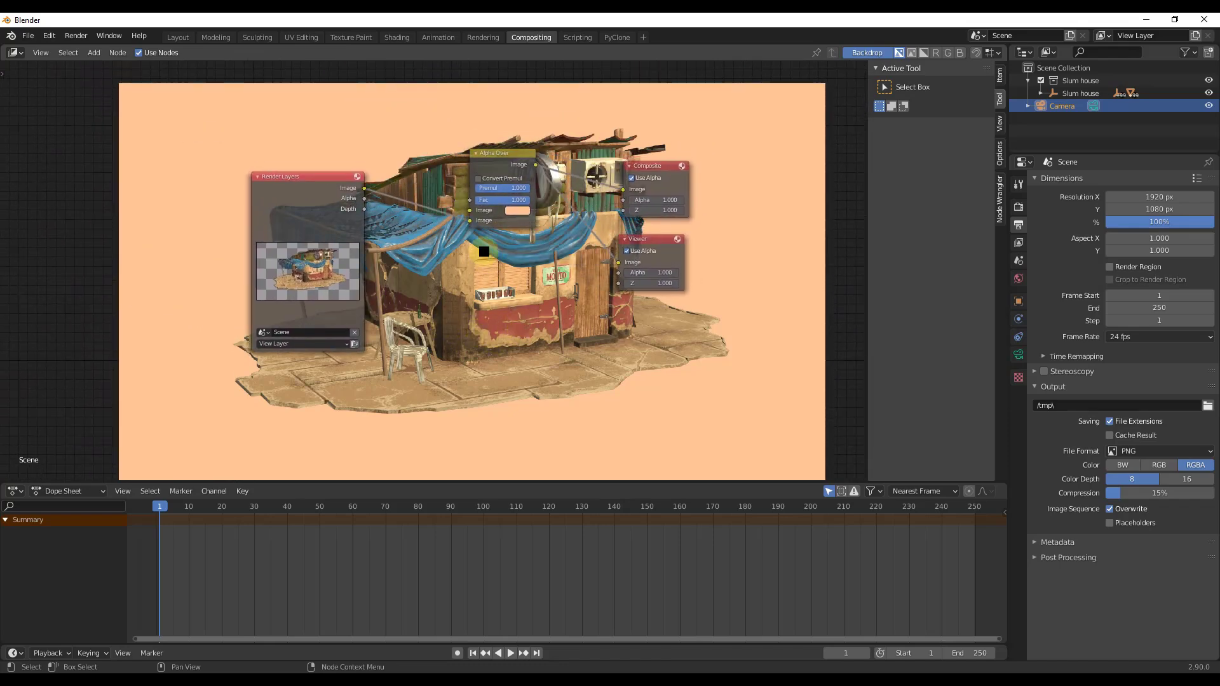
Step: Sample the tan colour of the ground around the house as the Alpha Over background colour and render the image
click(517, 210)
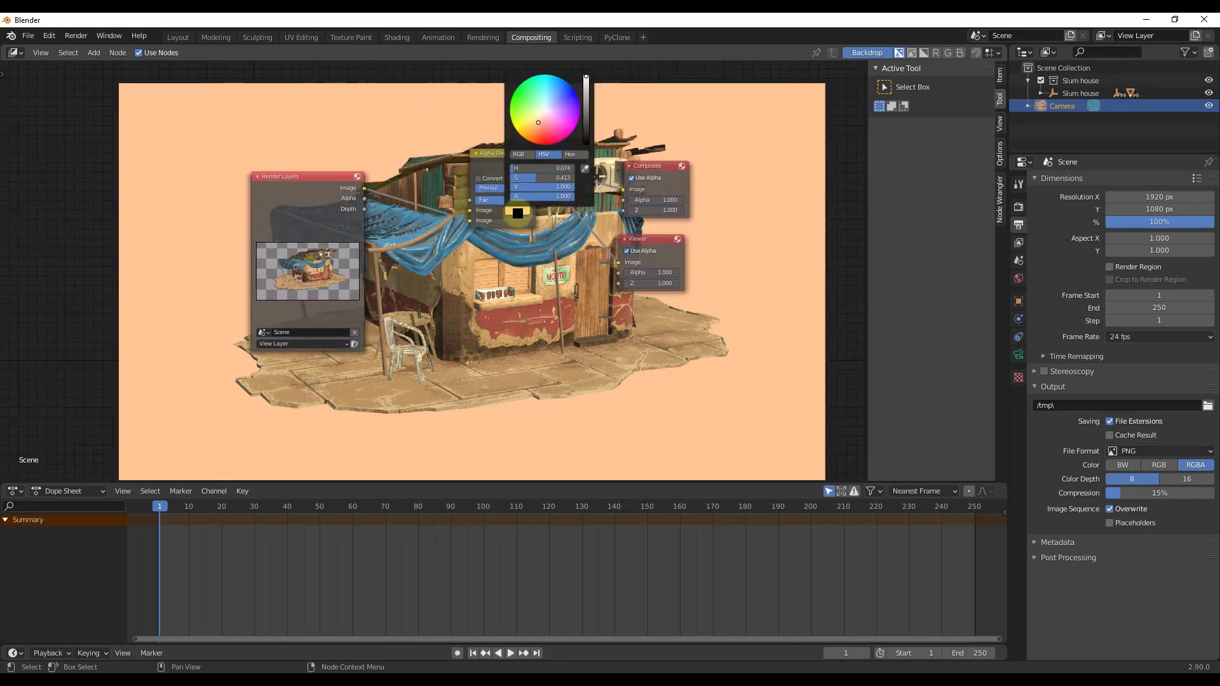
click(587, 169)
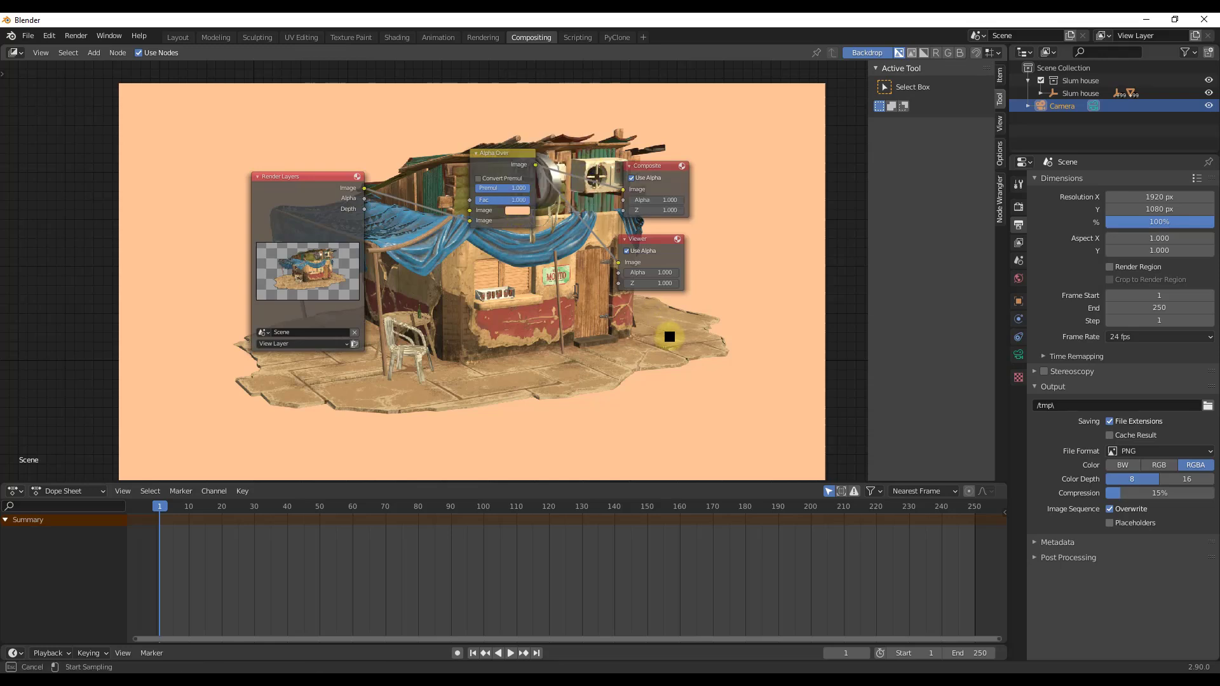
click(673, 335)
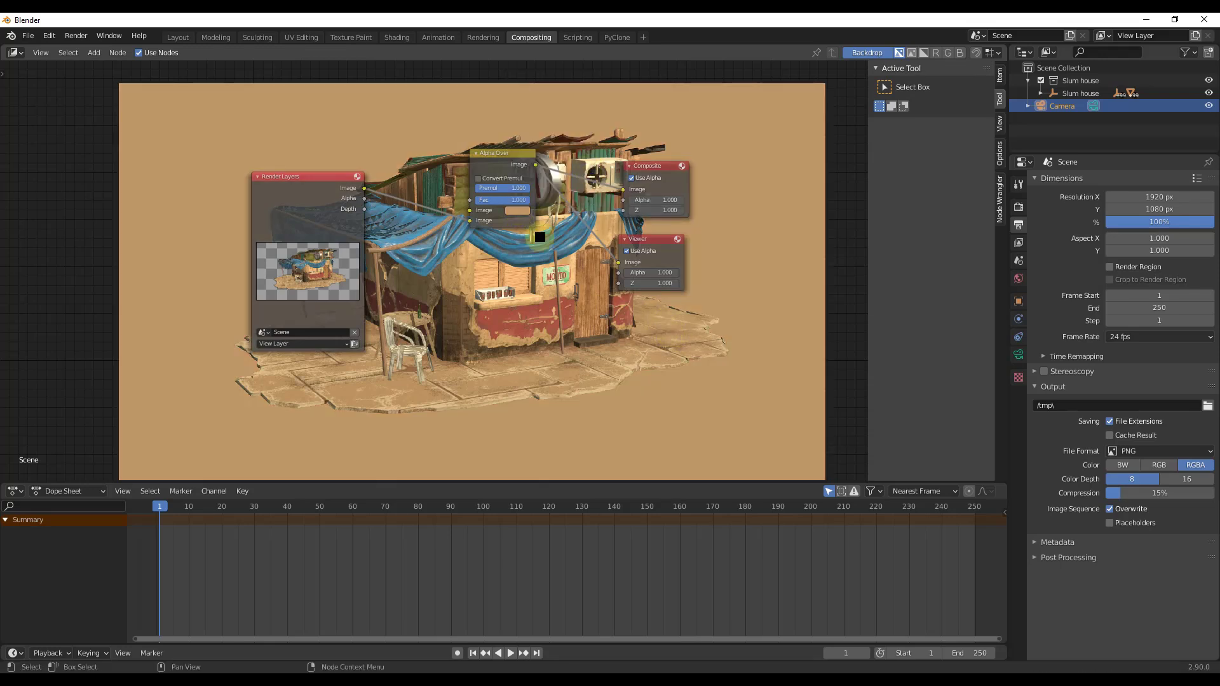
click(76, 36)
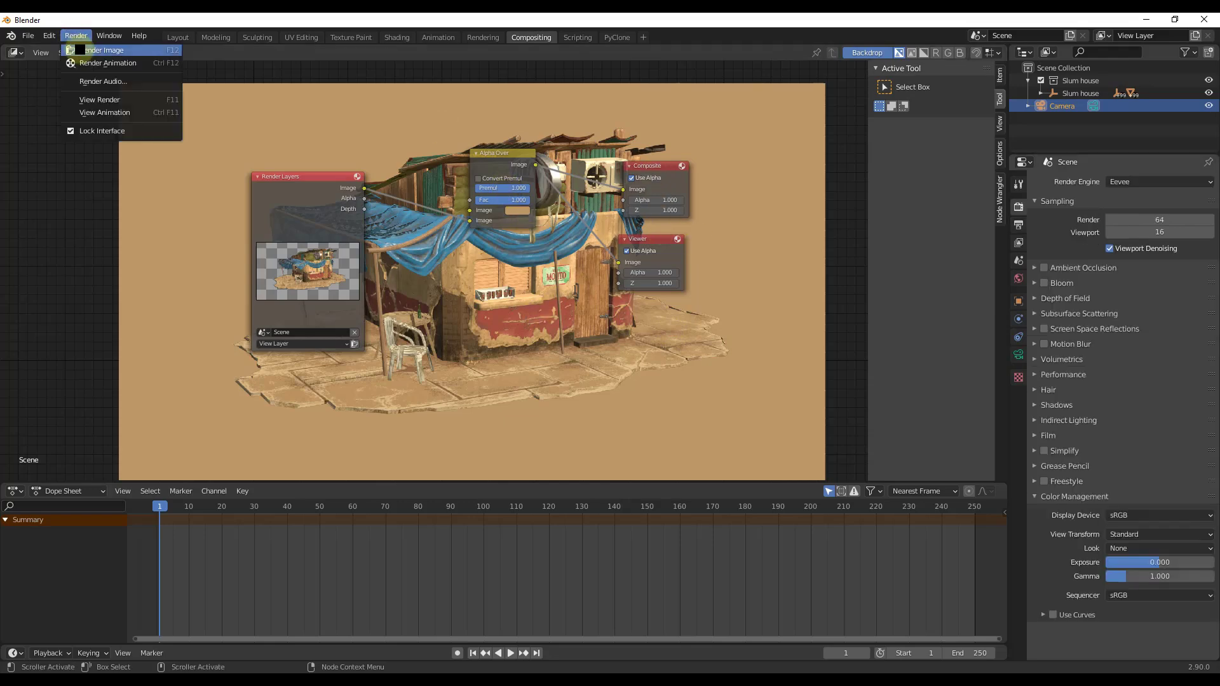
click(86, 49)
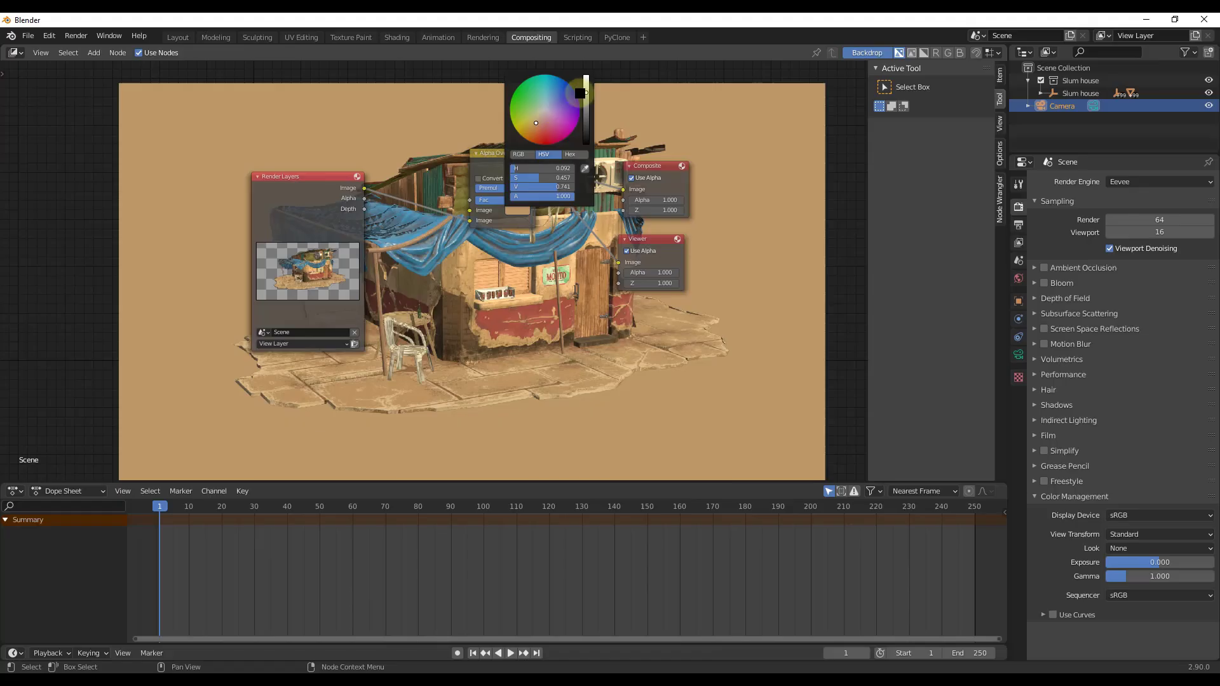
Step: Set the Alpha Over background Image colour to white and render the image
click(550, 168)
text(0)
key(Return)
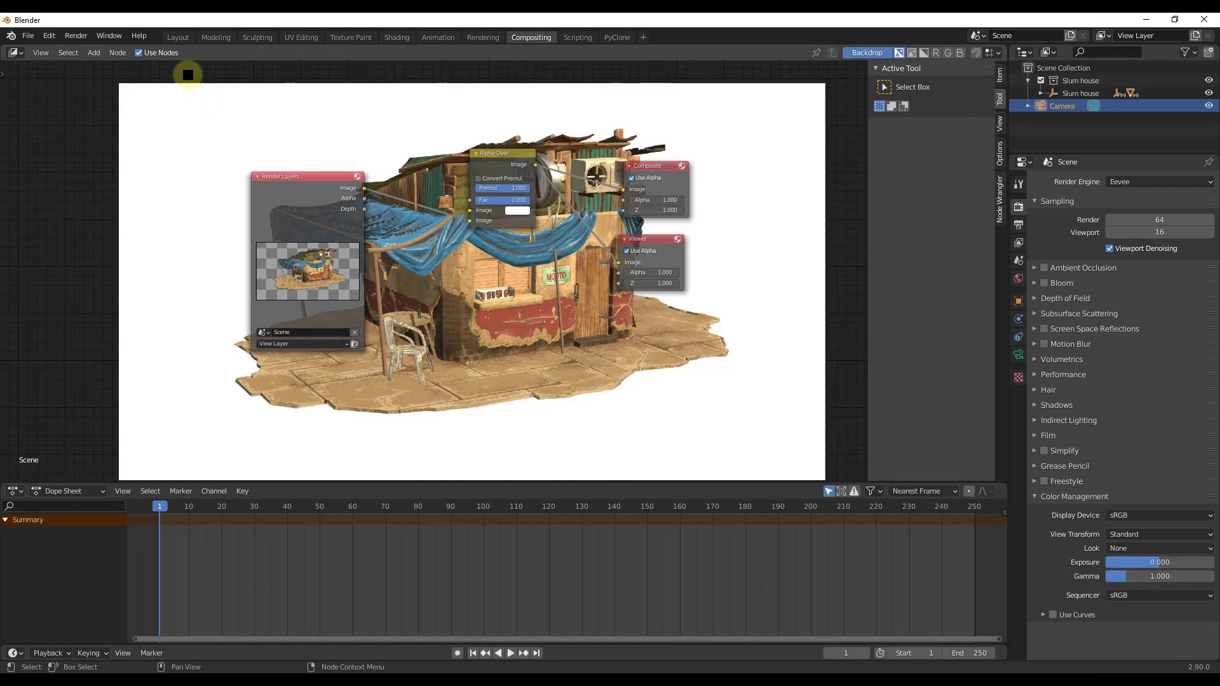
click(76, 36)
click(89, 53)
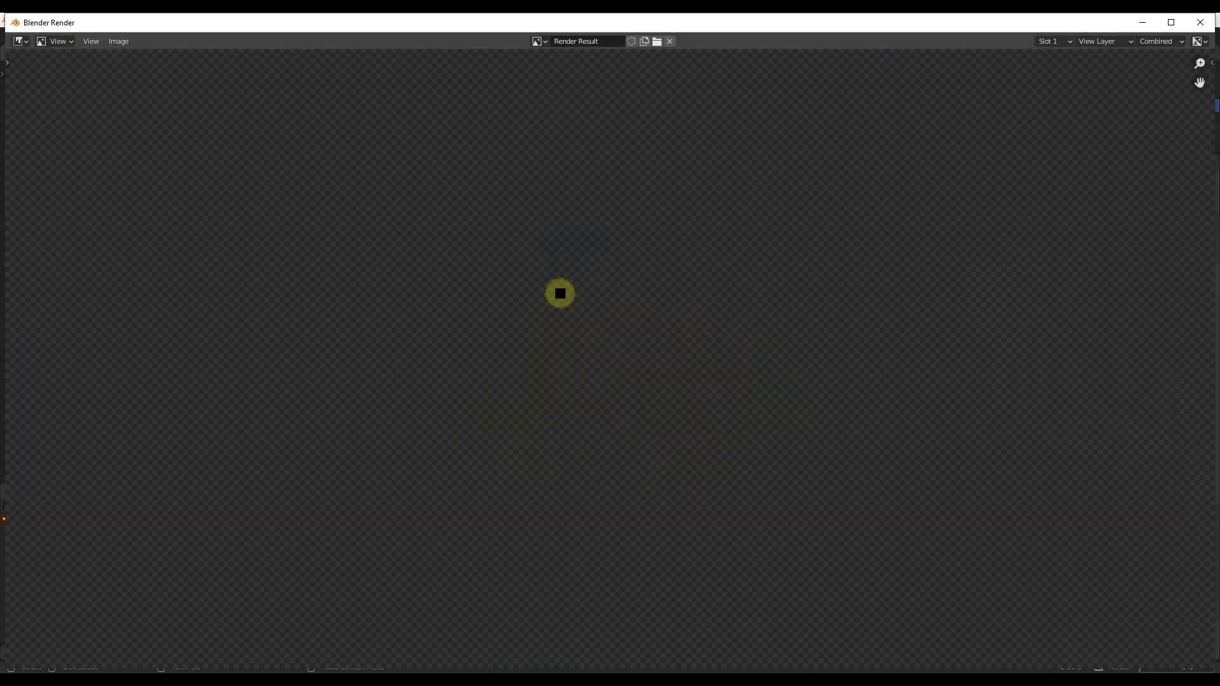